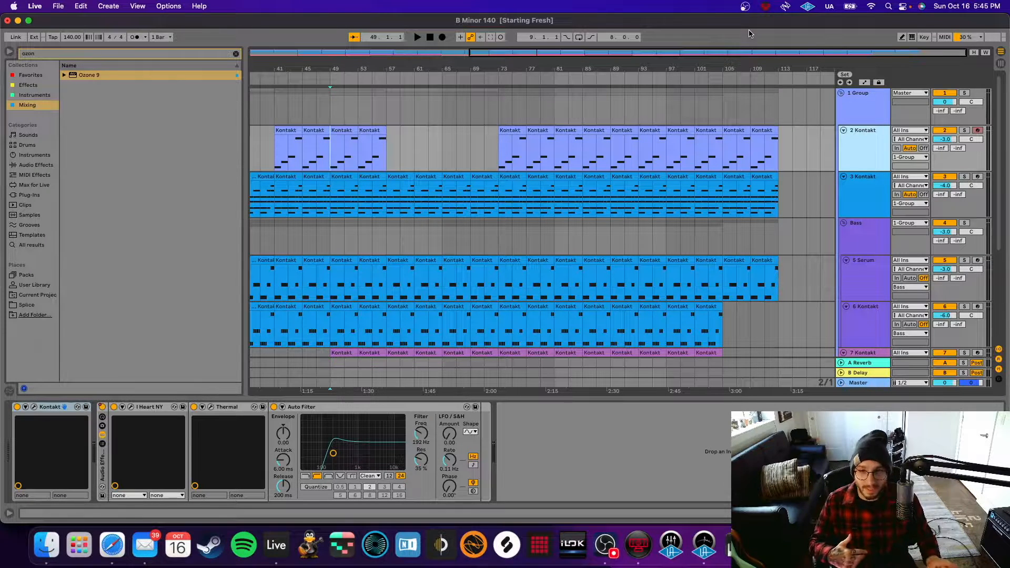
# Start playback of the B Minor 140 arrangement at bar 49.
pyautogui.press('space')
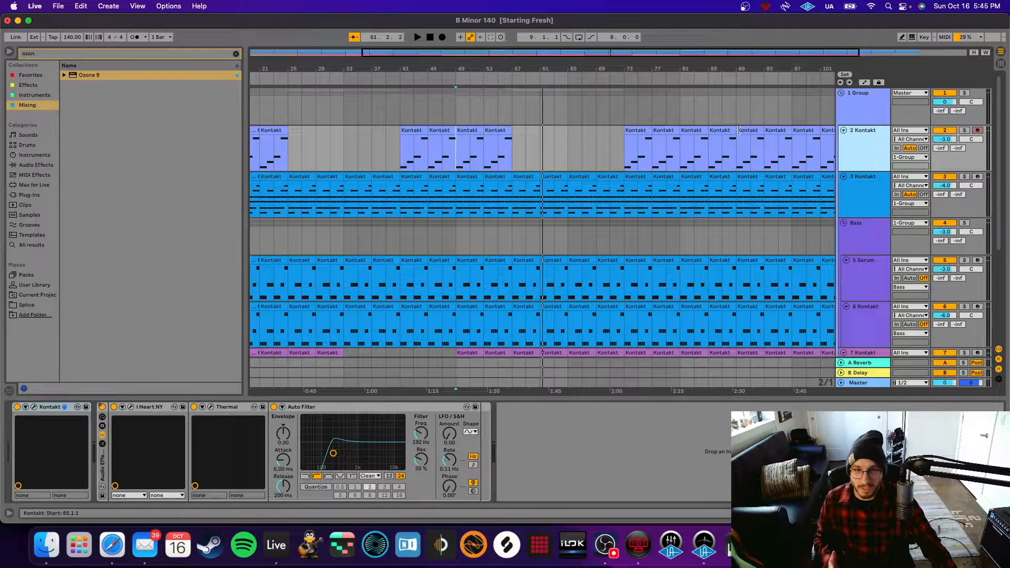
# Enable the bar-53 clip's scale with root B and Minor, then solo track 2 Kontakt.
pyautogui.doubleClick(498, 152)
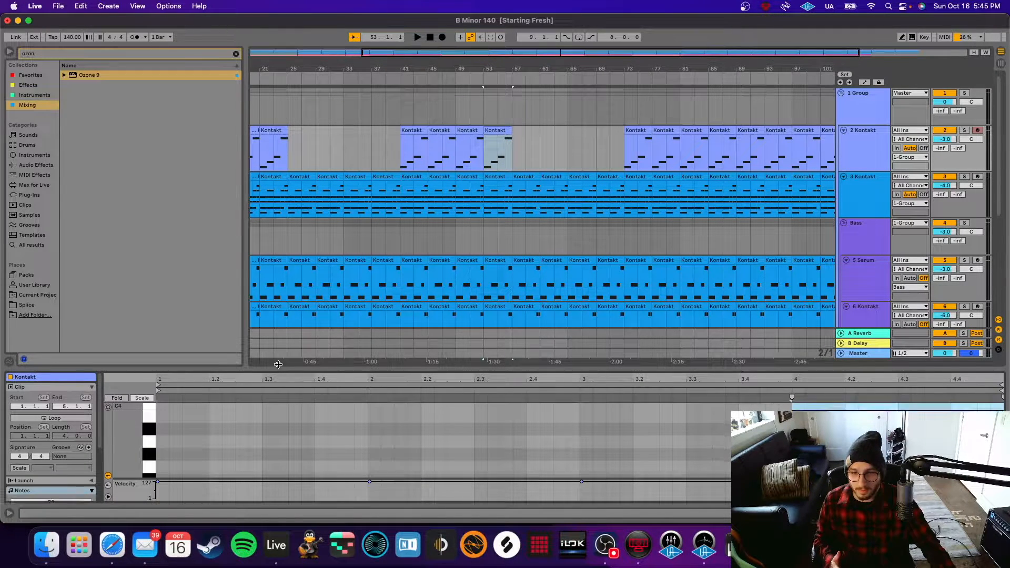
pyautogui.moveTo(278, 362); pyautogui.dragTo(275, 306)
pyautogui.click(20, 406)
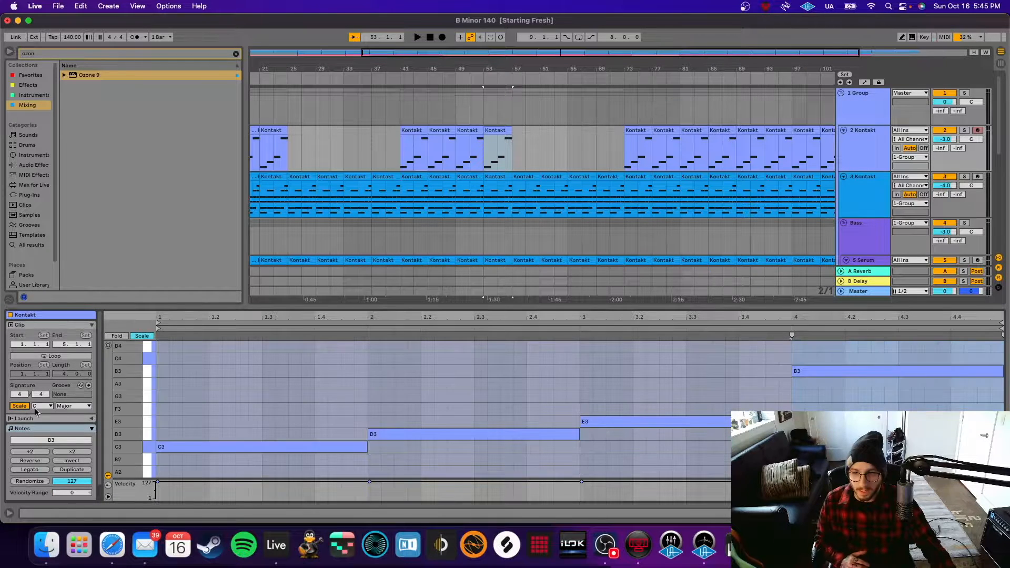
pyautogui.click(47, 406)
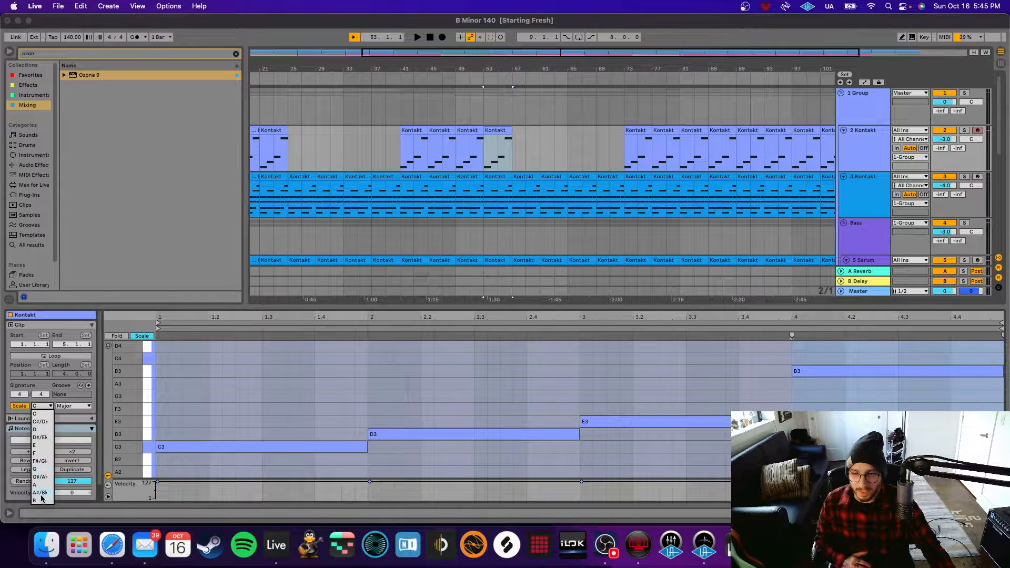
pyautogui.click(41, 499)
pyautogui.click(74, 406)
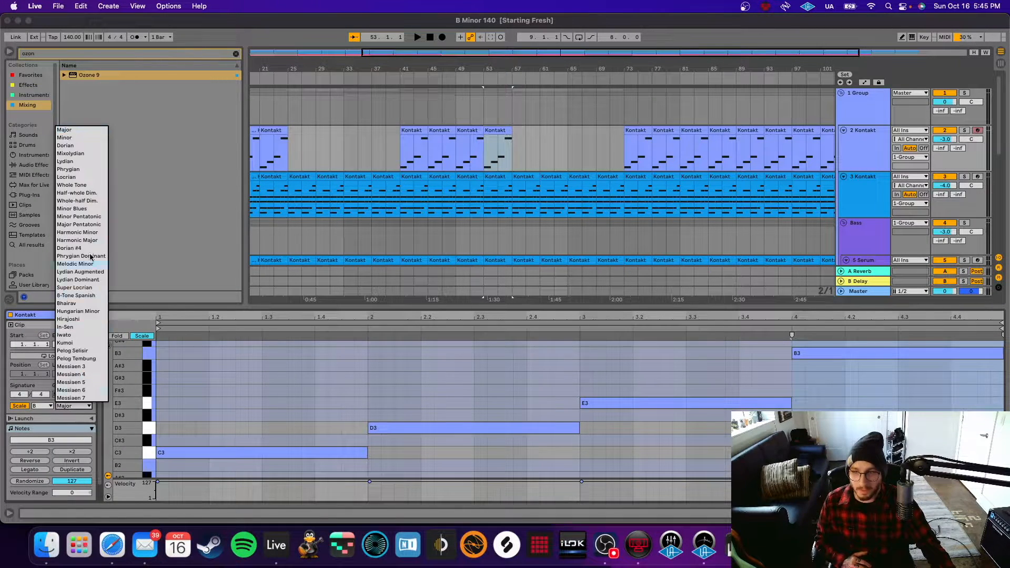
pyautogui.click(68, 138)
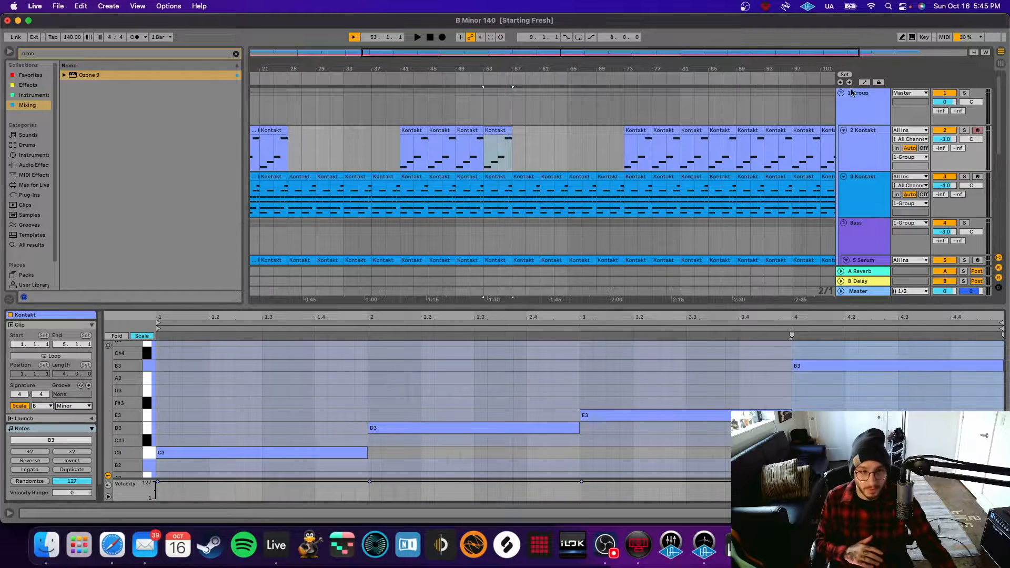
pyautogui.click(872, 148)
pyautogui.click(965, 130)
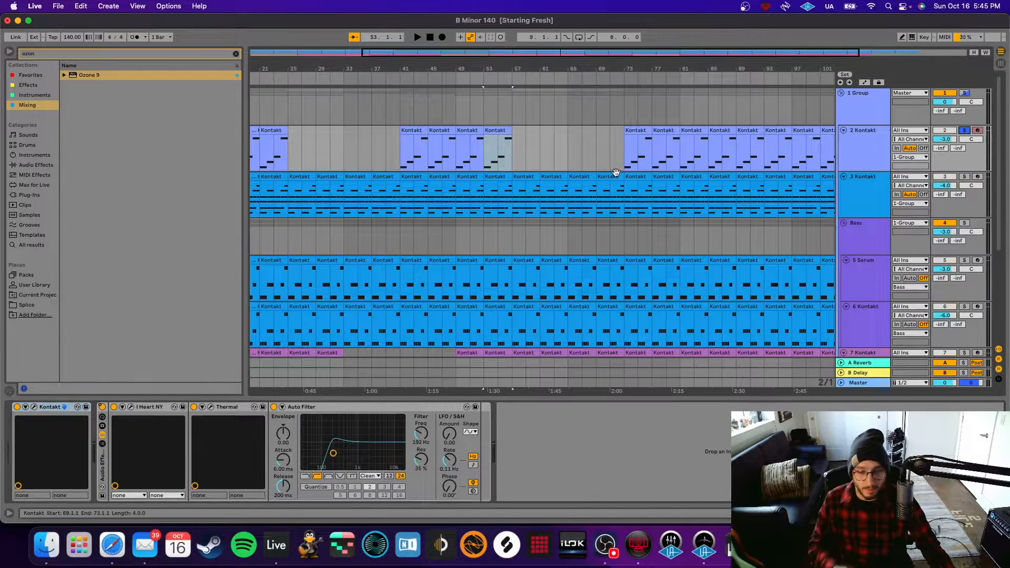
# Play the soloed 2 Kontakt part from bar 1 and stop it.
pyautogui.hscroll(-5, 446, 164)
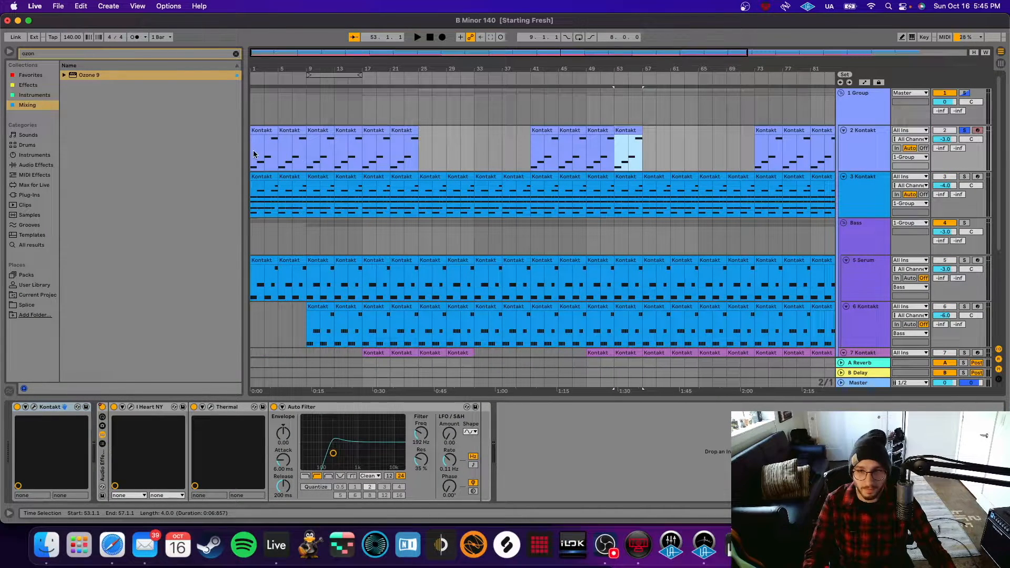
pyautogui.click(253, 153)
pyautogui.press('space')
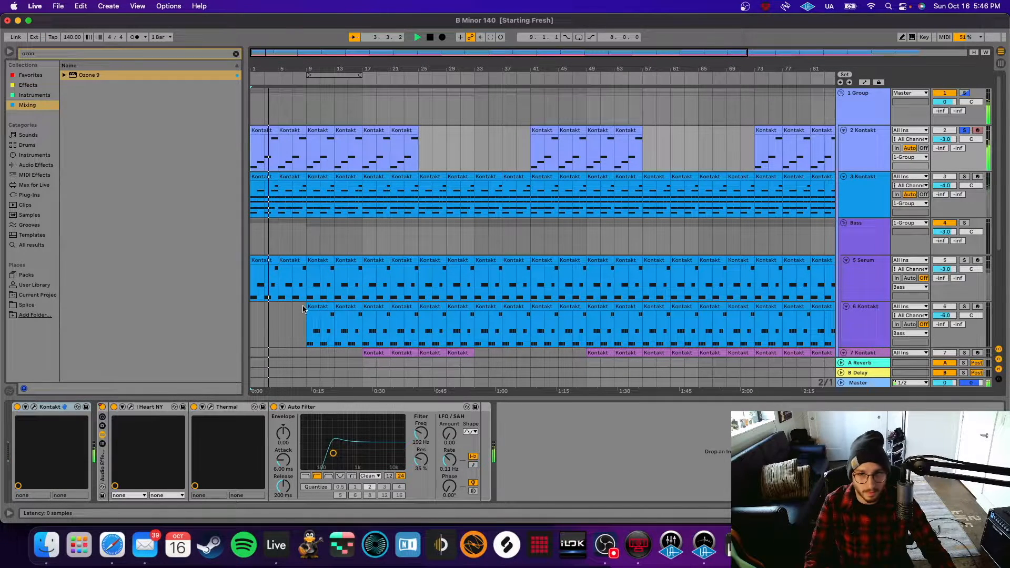
pyautogui.press('space')
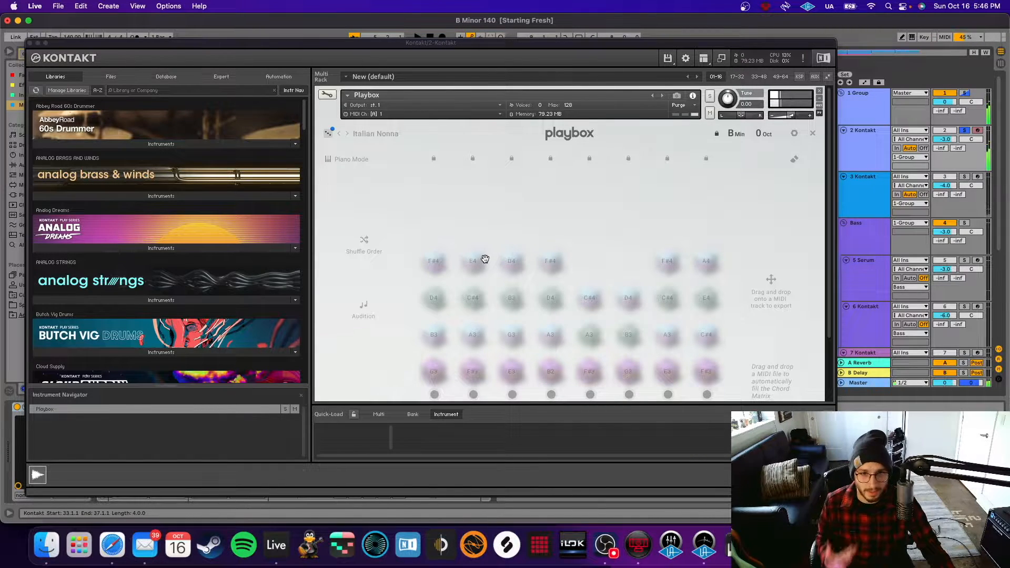
# Return to the song start and close the Kontakt Playbox window with the Italian Nonna preset.
pyautogui.press('Home')
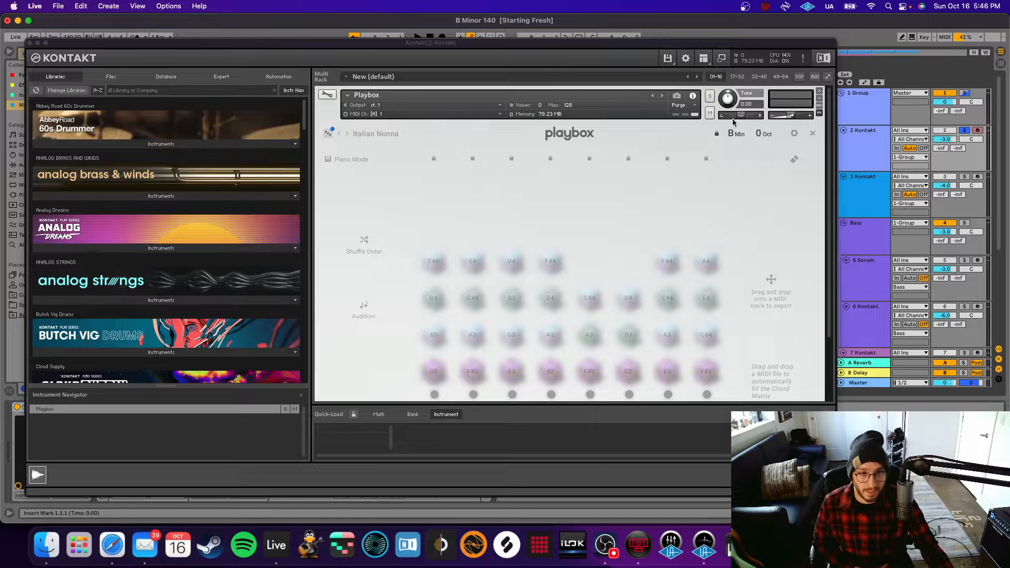
pyautogui.moveTo(585, 45); pyautogui.dragTo(705, 44)
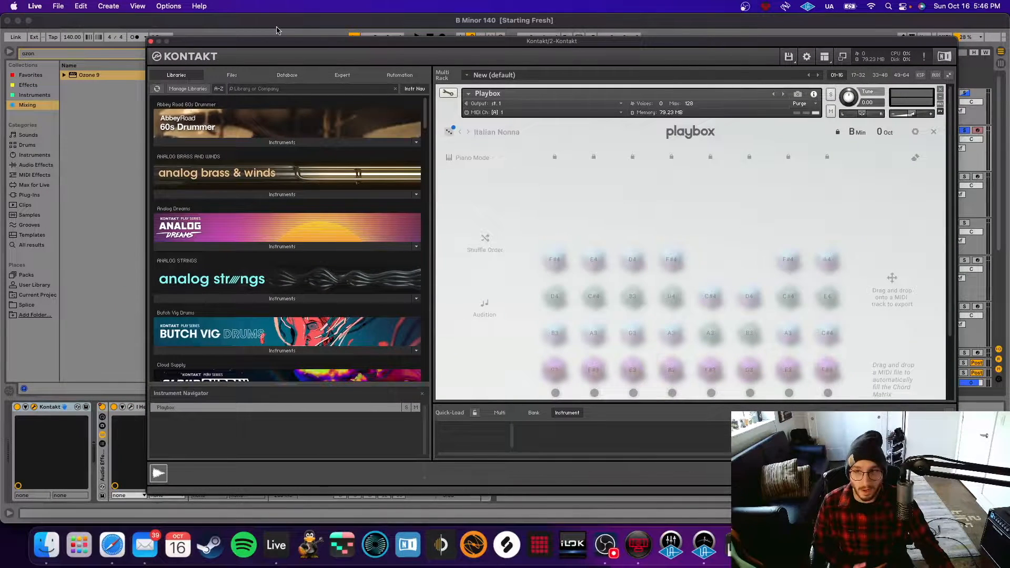
pyautogui.click(151, 41)
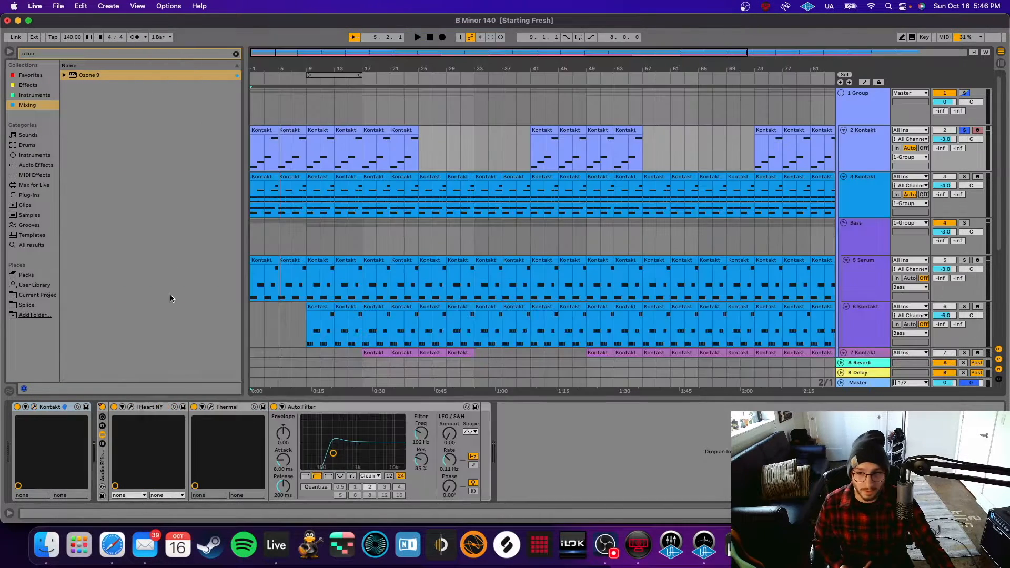
# Play 2 Kontakt, re-enable its overridden automation, and open the I Heart NY plug-in.
pyautogui.press('space')
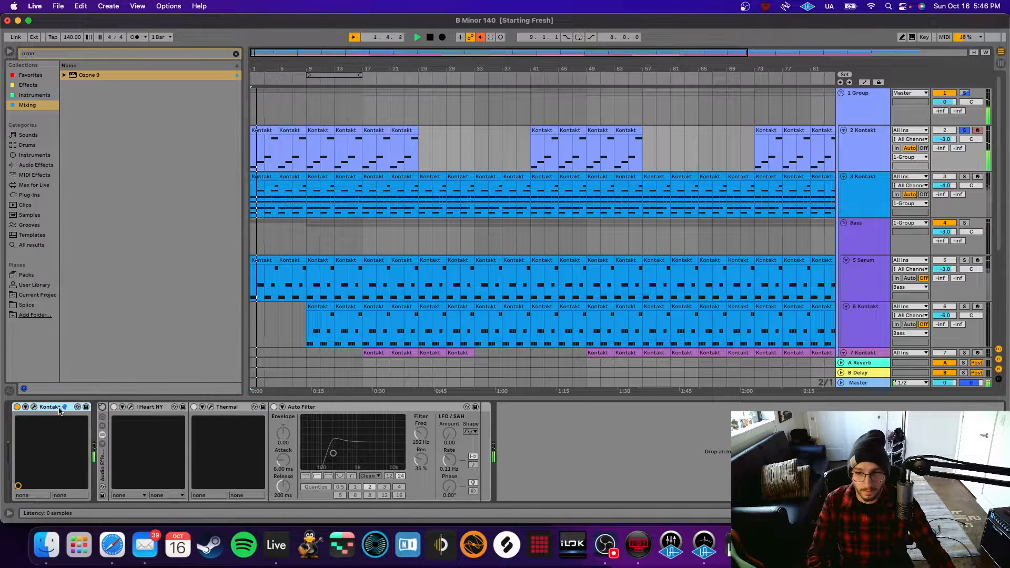
pyautogui.click(878, 152)
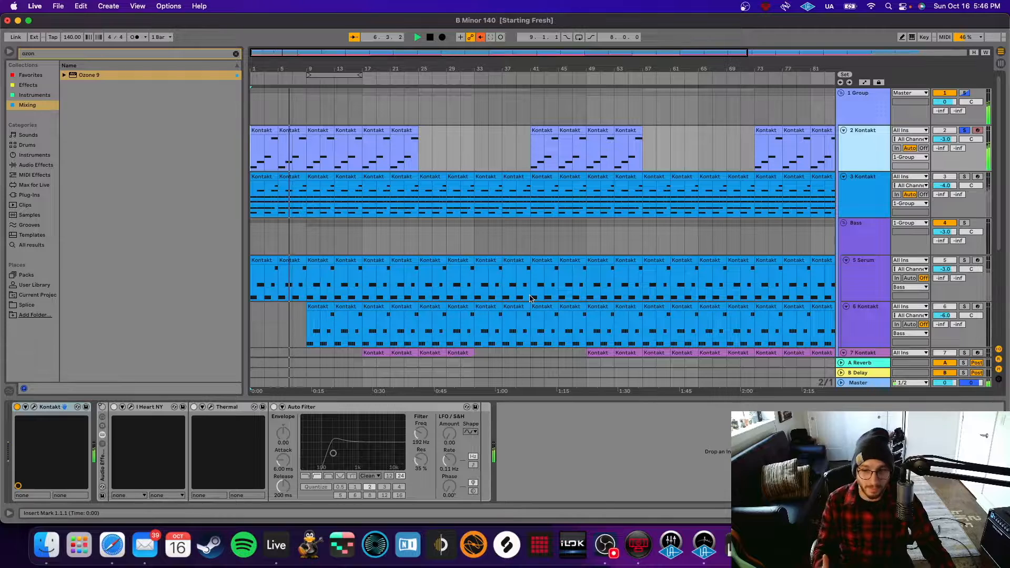
pyautogui.press('space')
pyautogui.click(481, 38)
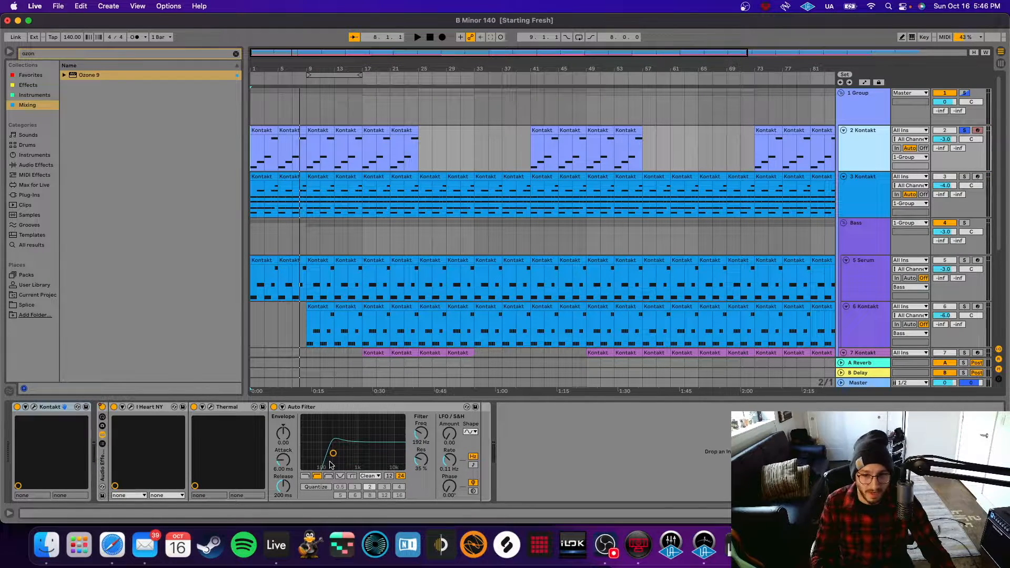
pyautogui.click(131, 406)
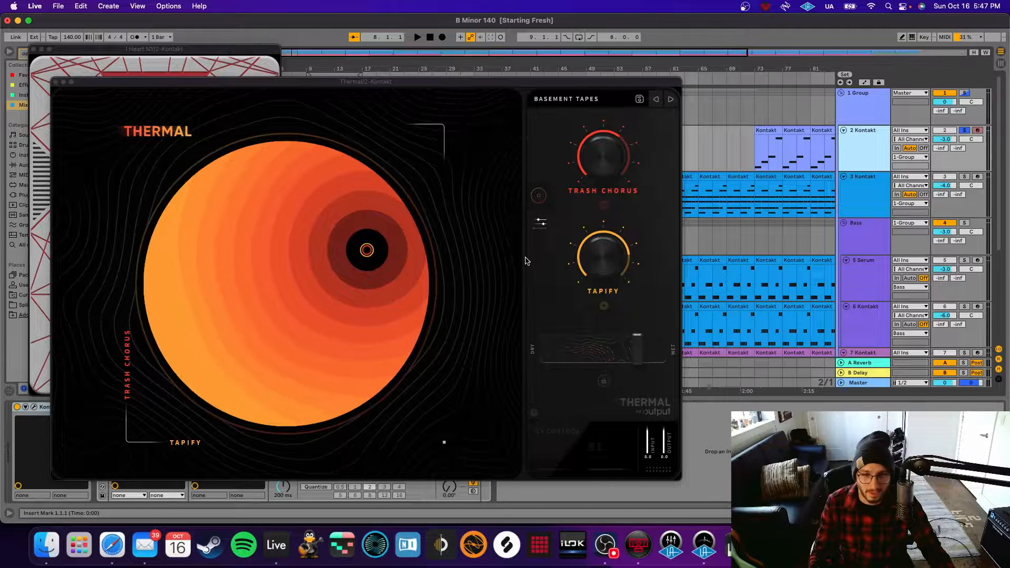
# Close the Thermal window, then the I Heart NY plug-in window.
pyautogui.click(56, 83)
pyautogui.click(34, 50)
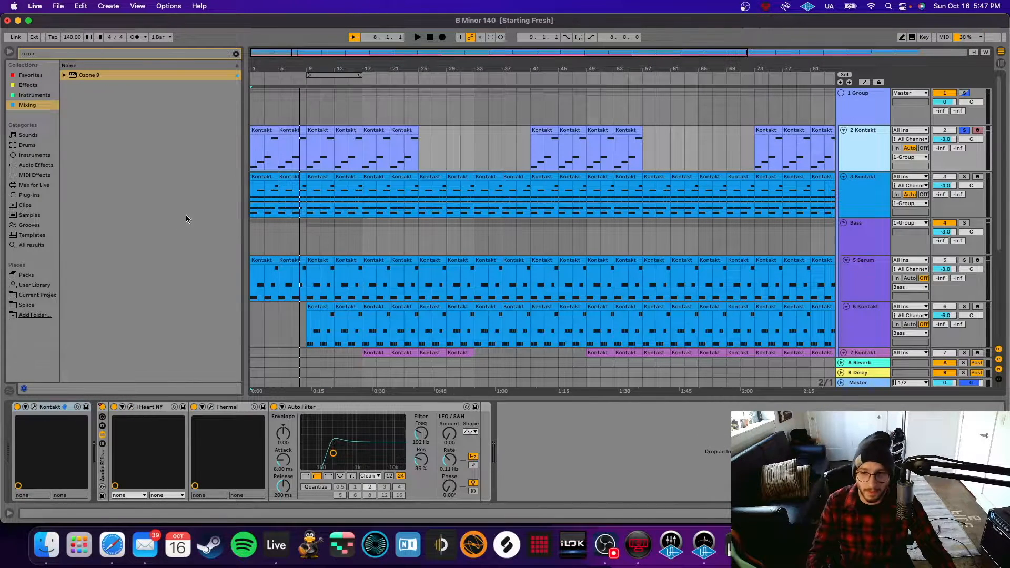
# Bypass the Audio Effect Rack and play the 2 Kontakt part without its effects.
pyautogui.click(102, 407)
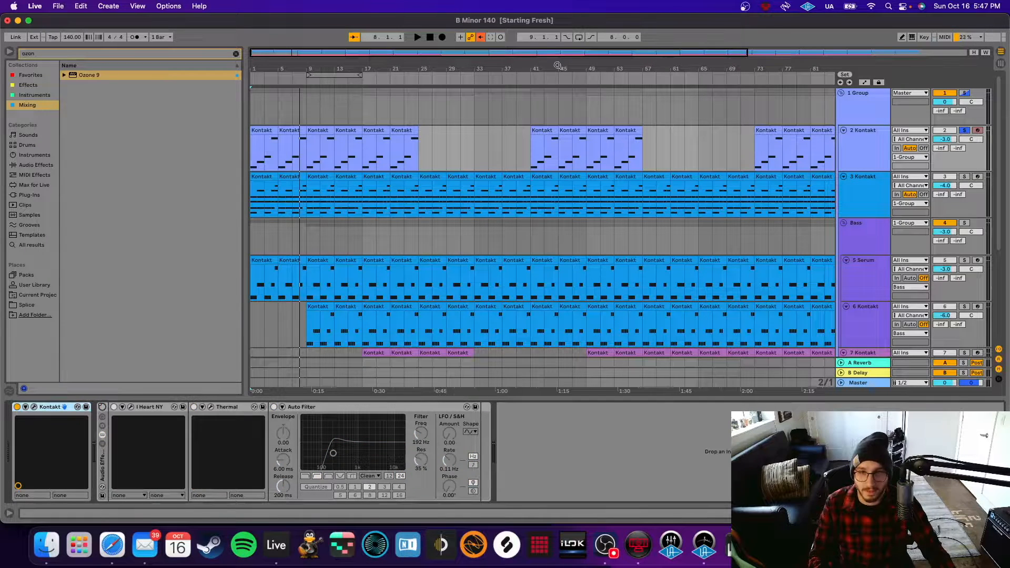
pyautogui.click(430, 38)
pyautogui.press('space')
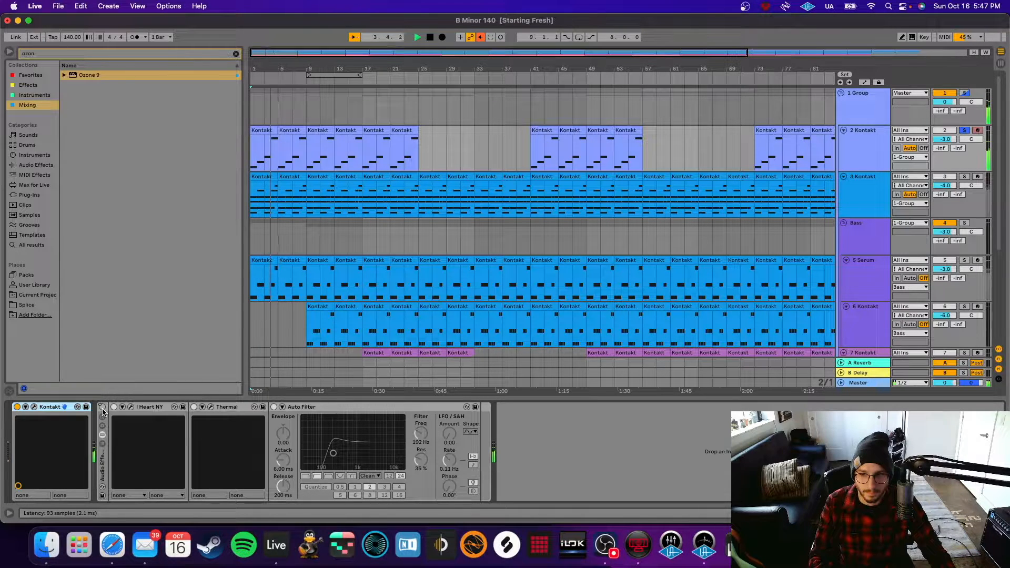
pyautogui.press('space')
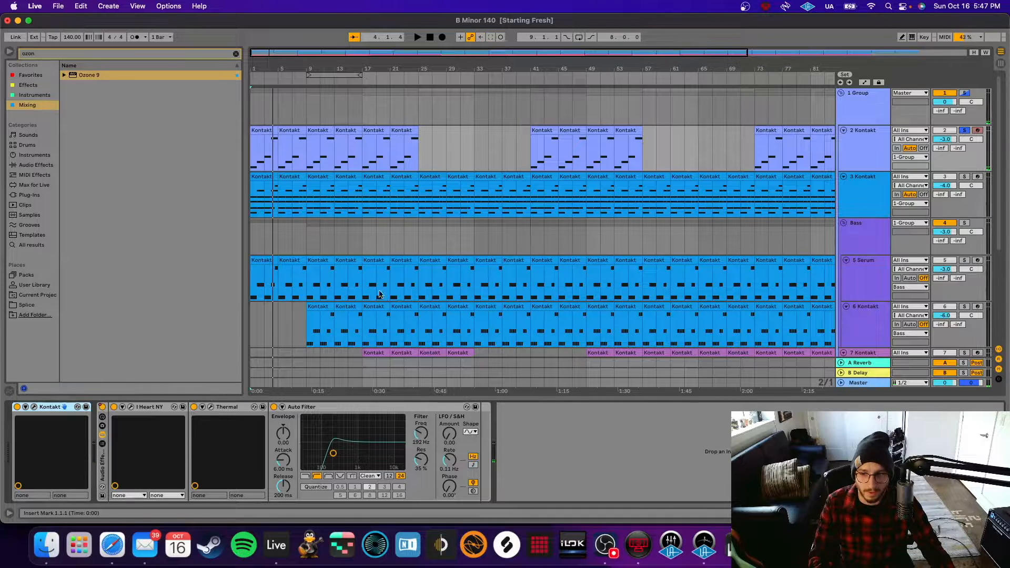
# Replay the part from the start, then select and solo the 3 Kontakt track.
pyautogui.press('space')
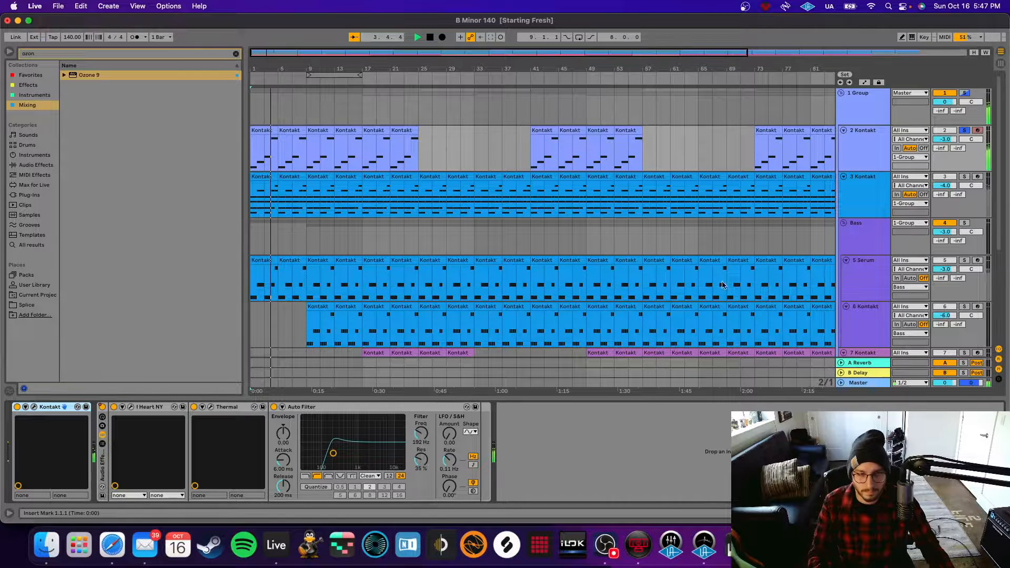
pyautogui.press('space')
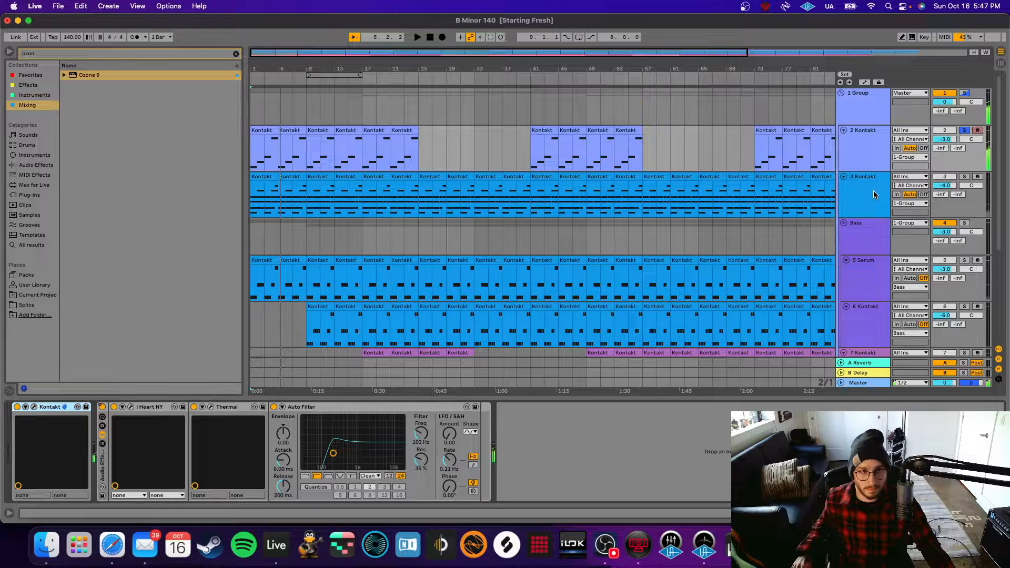
pyautogui.click(873, 191)
pyautogui.click(965, 177)
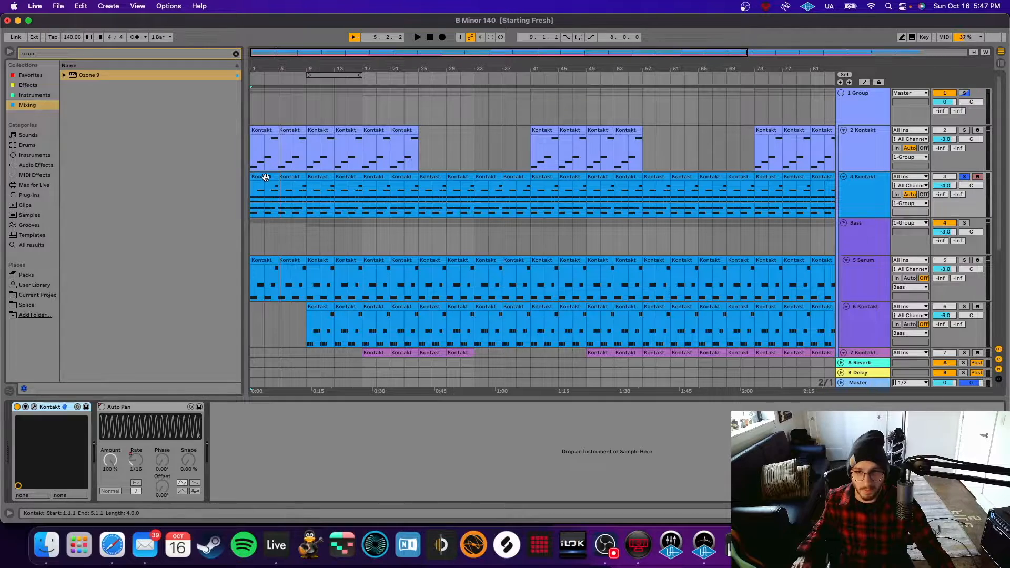
pyautogui.doubleClick(258, 191)
pyautogui.moveTo(493, 305); pyautogui.dragTo(493, 184)
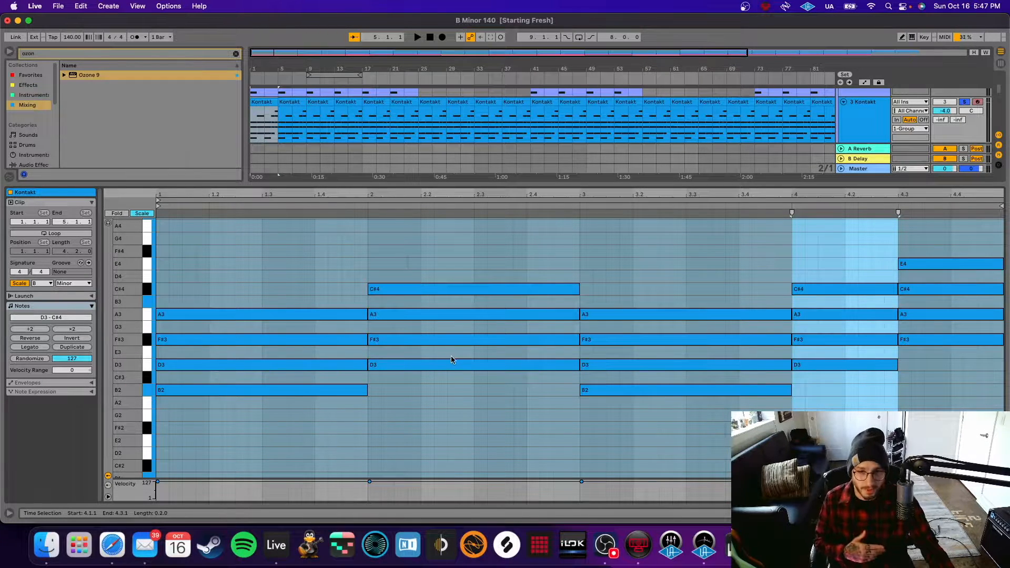
pyautogui.click(145, 390)
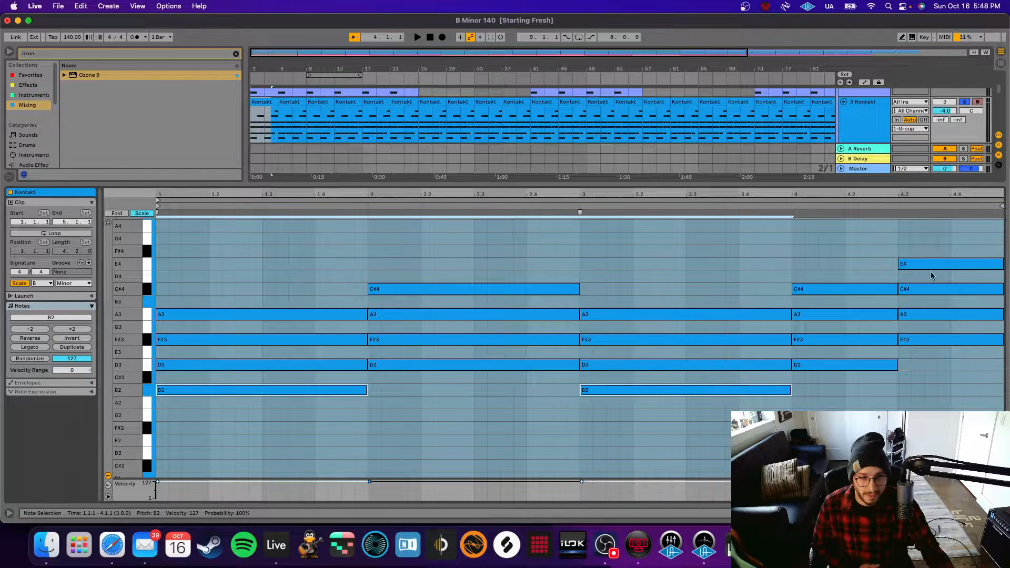
pyautogui.hotkey('shift', 'Tab')
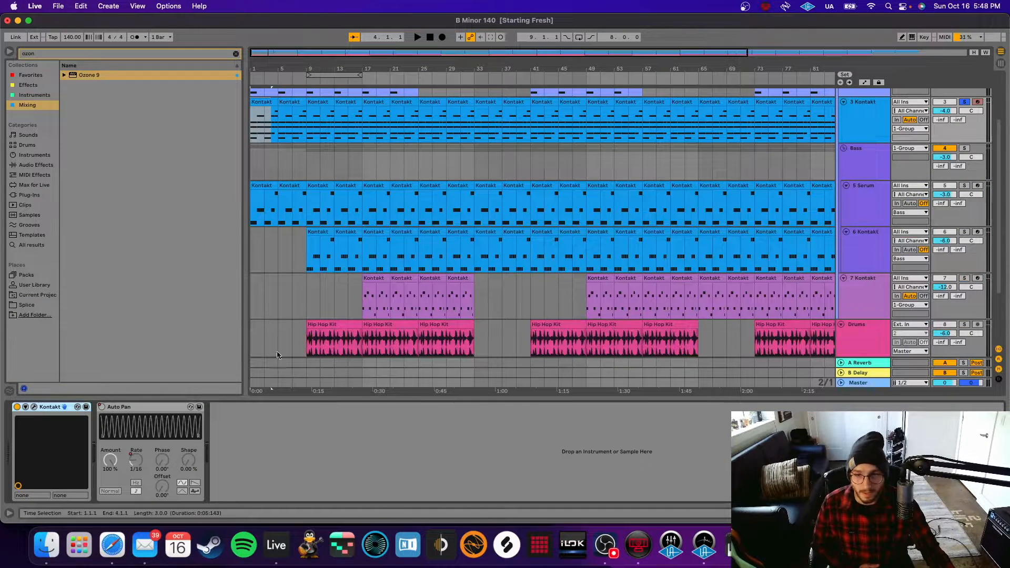
pyautogui.press('space')
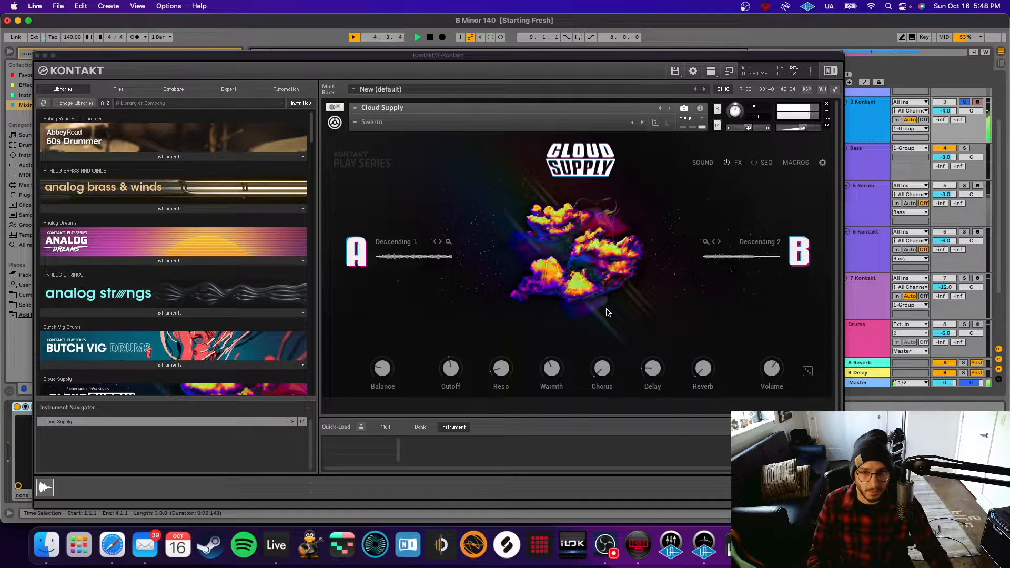
pyautogui.press('space')
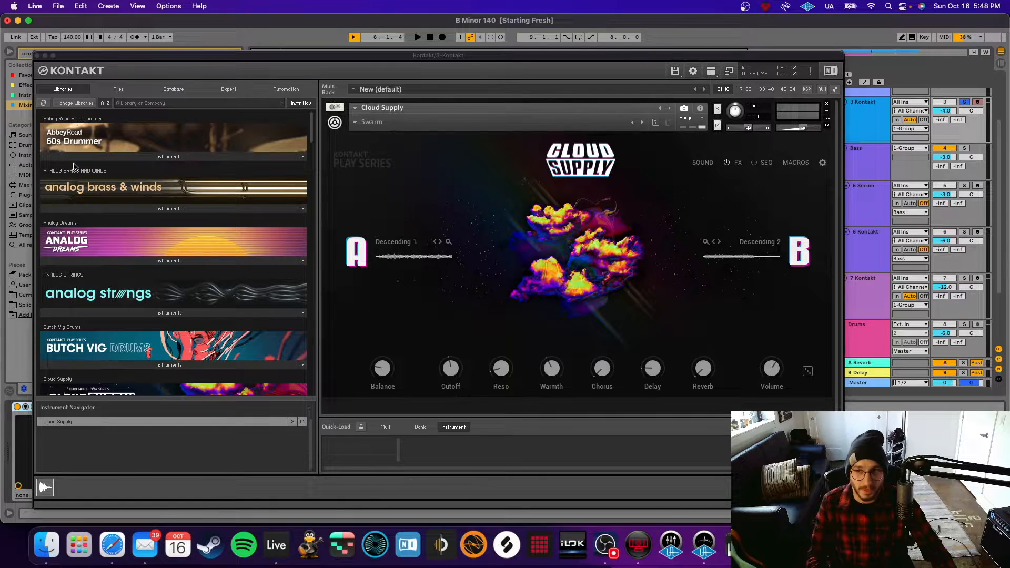
pyautogui.click(37, 56)
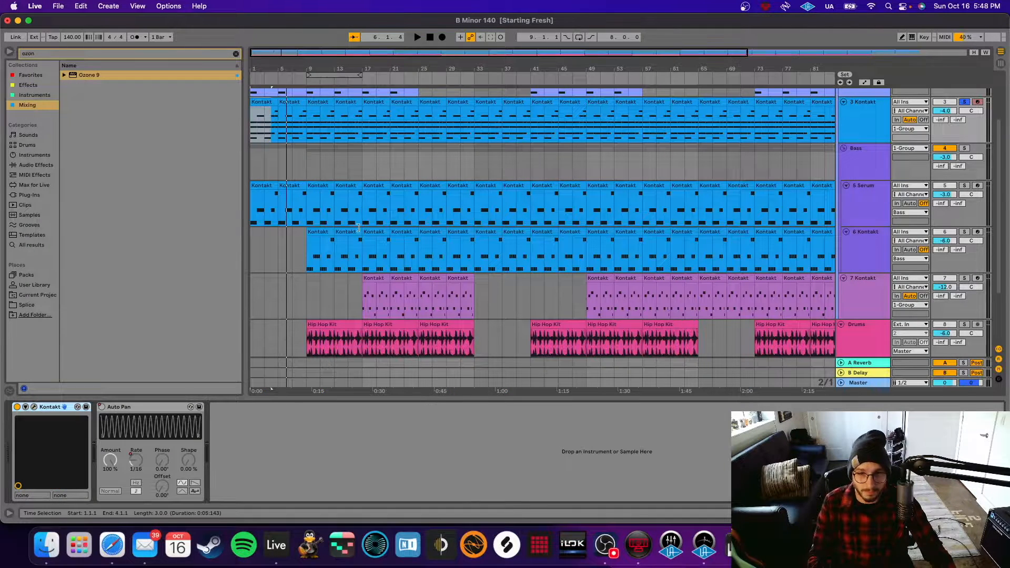
pyautogui.click(419, 125)
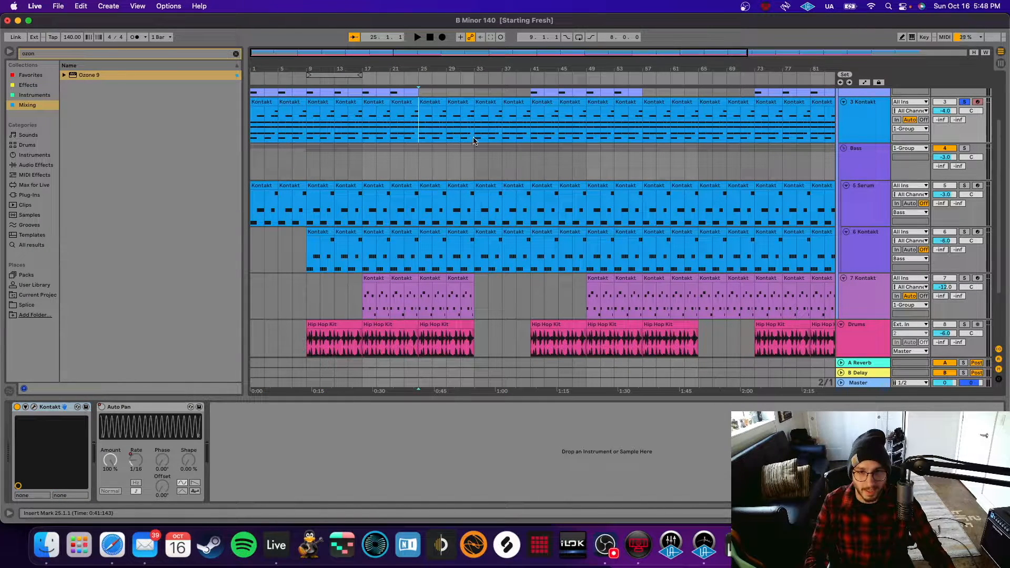
pyautogui.click(474, 131)
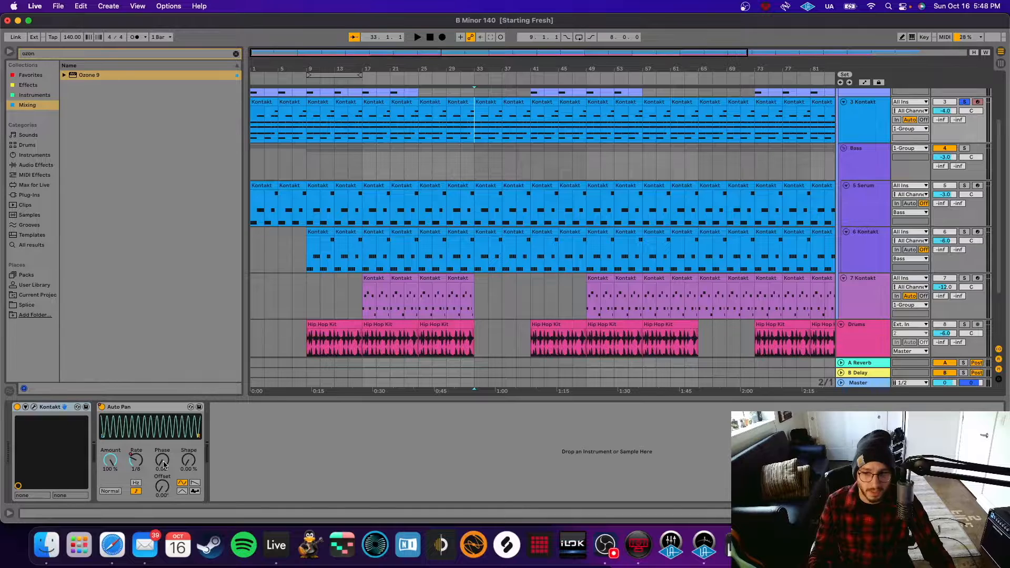
pyautogui.press('space')
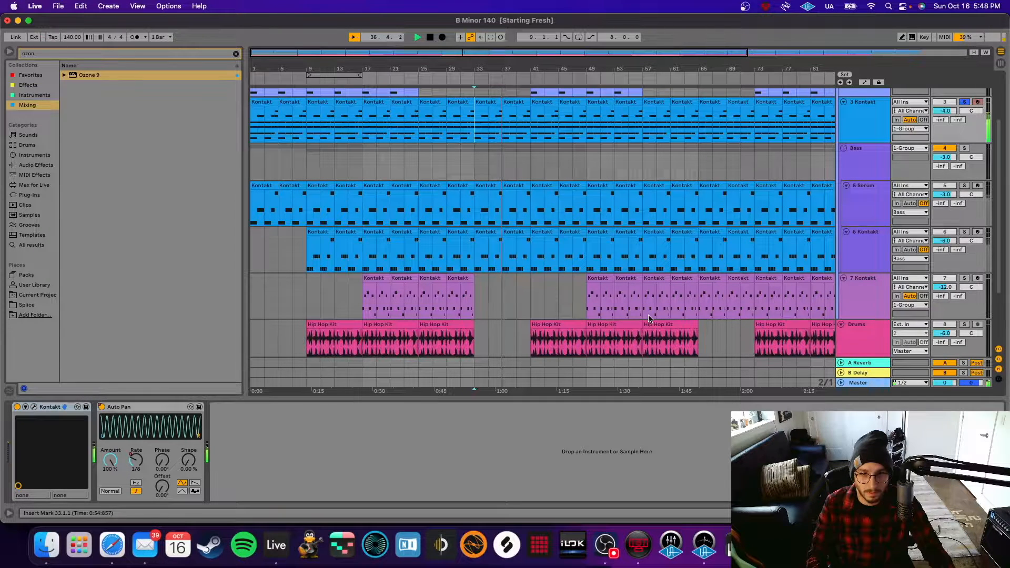
pyautogui.press('space')
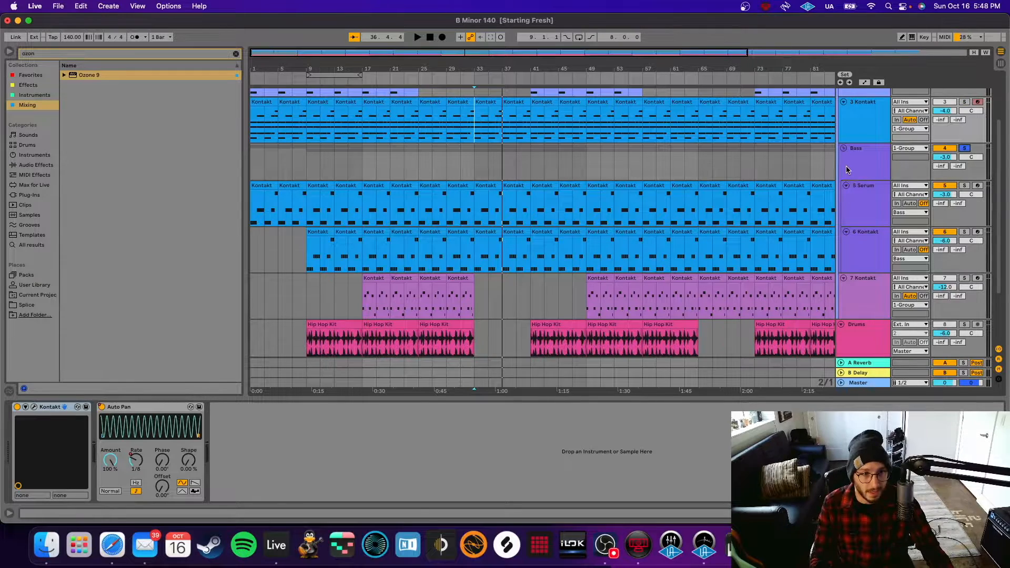
# Select the Bass group and the 5 Serum track, and open Serum's Simple Reese patch.
pyautogui.click(865, 166)
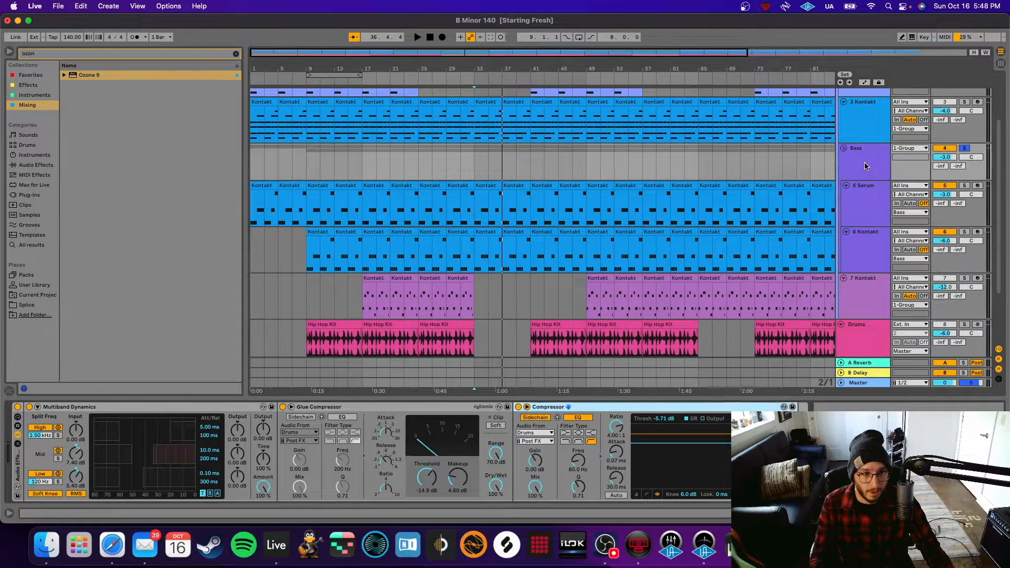
pyautogui.click(868, 207)
pyautogui.click(34, 407)
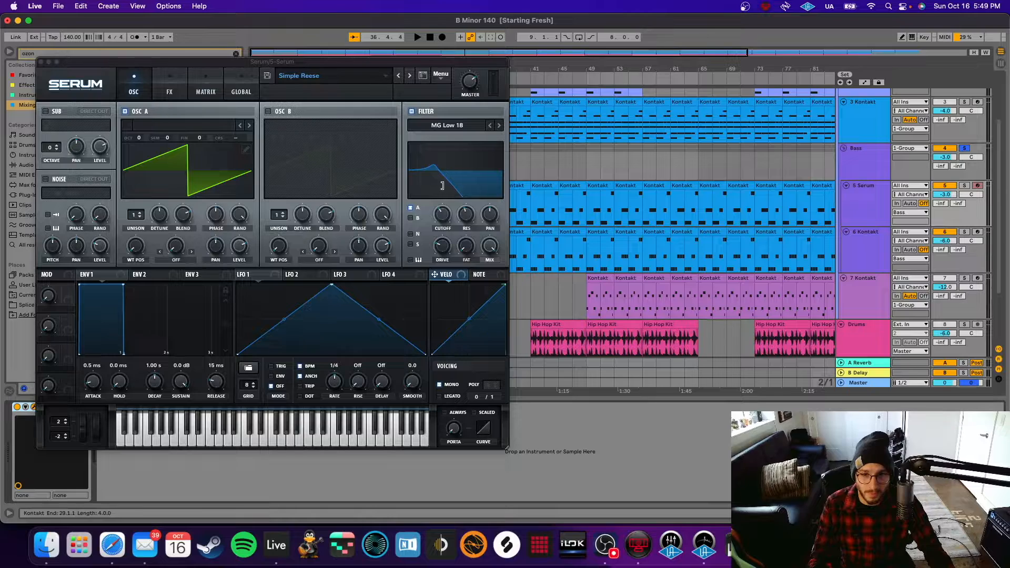
# Lower Serum's cutoff to about 133 Hz and drive slightly, review the FX page, and close Serum.
pyautogui.moveTo(447, 214); pyautogui.dragTo(443, 218)
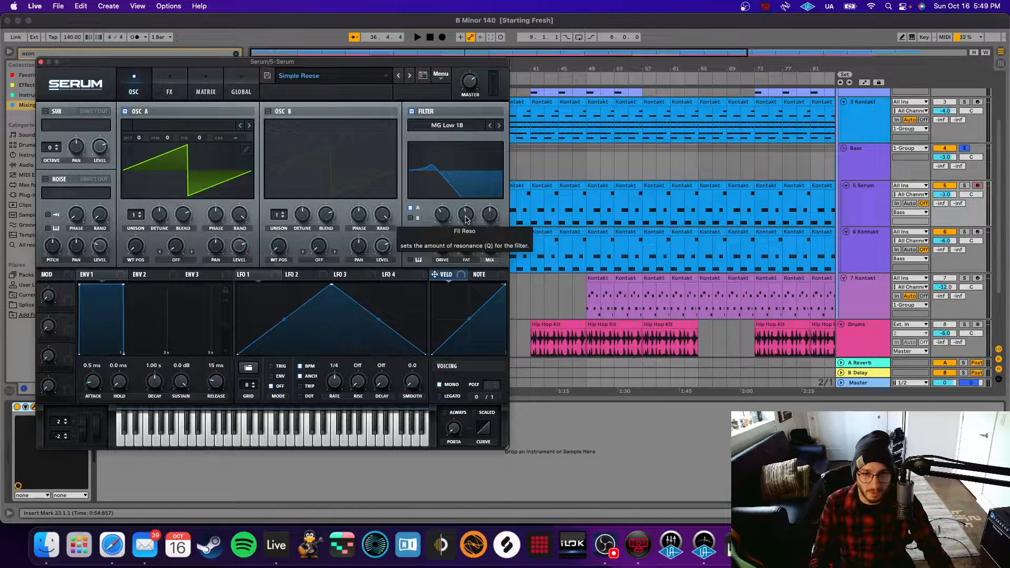
pyautogui.moveTo(441, 247); pyautogui.dragTo(441, 249)
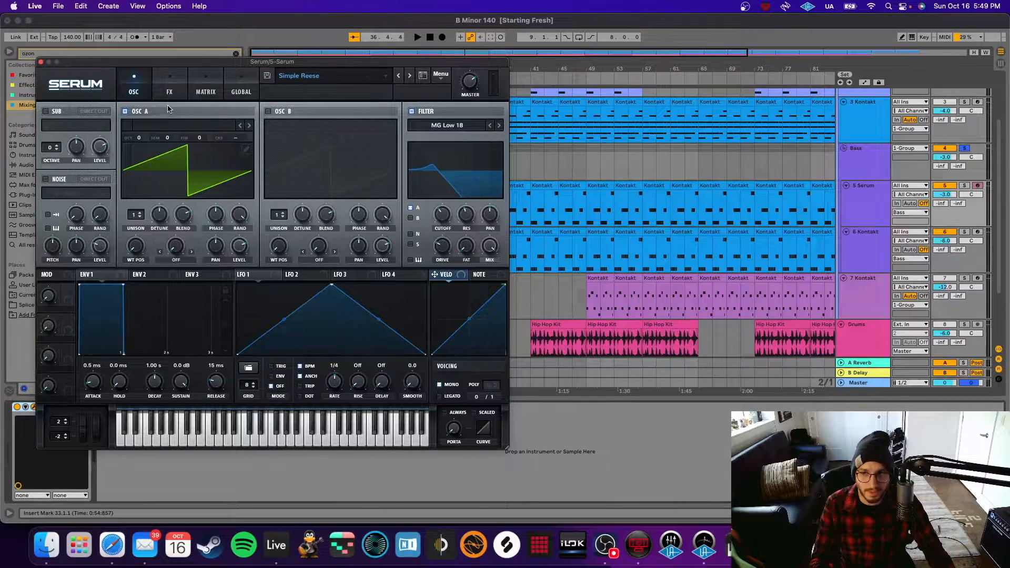
pyautogui.click(176, 93)
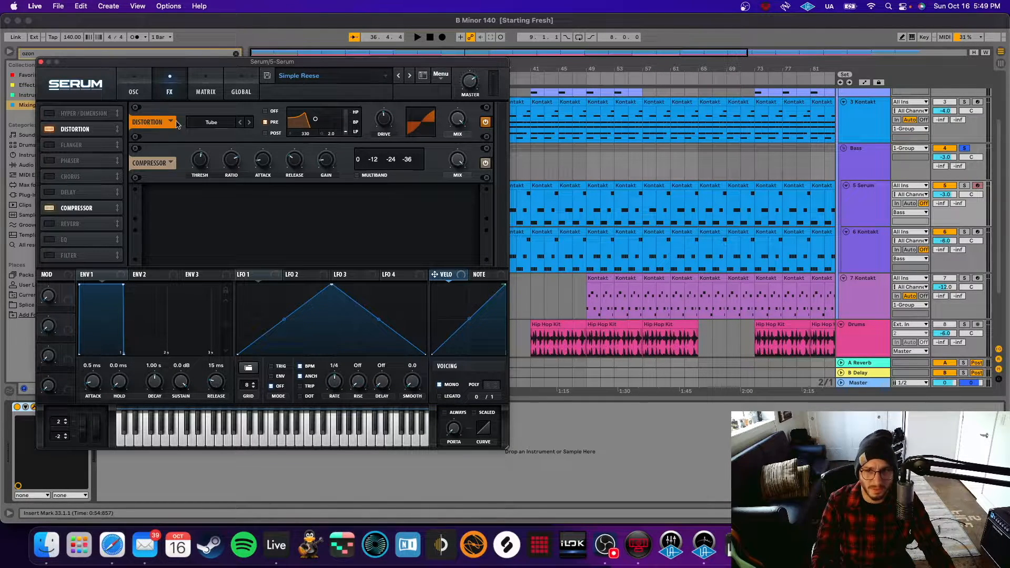
pyautogui.click(42, 62)
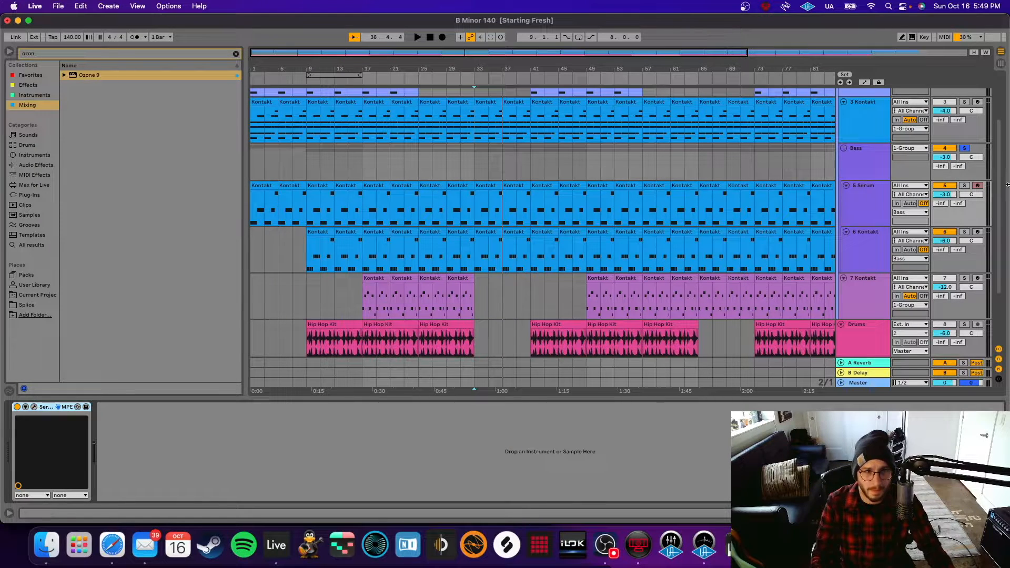
# Play from the song start, show the 6 Kontakt devices, and move the start to bar 9.
pyautogui.click(255, 211)
pyautogui.press('space')
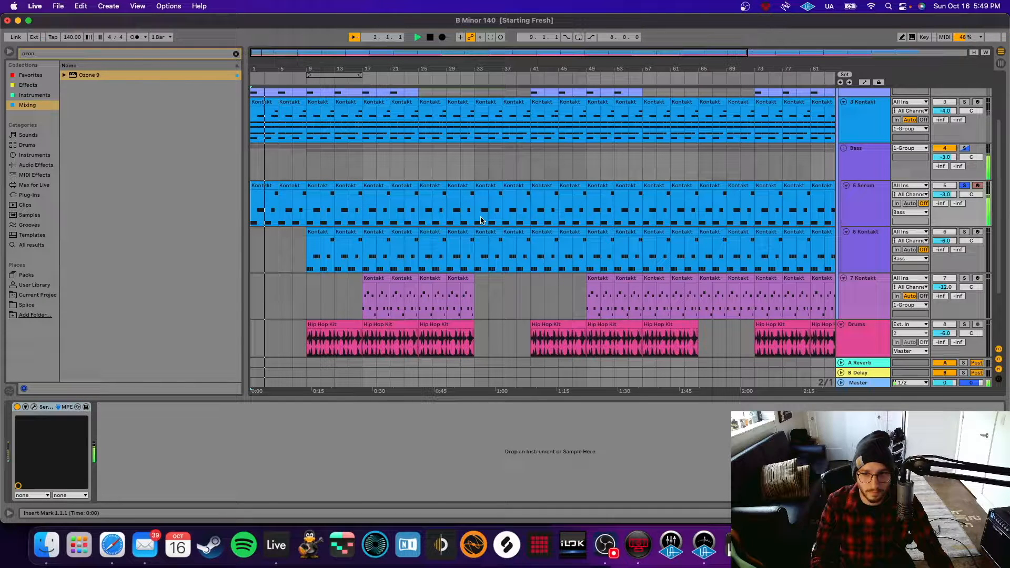
pyautogui.click(875, 256)
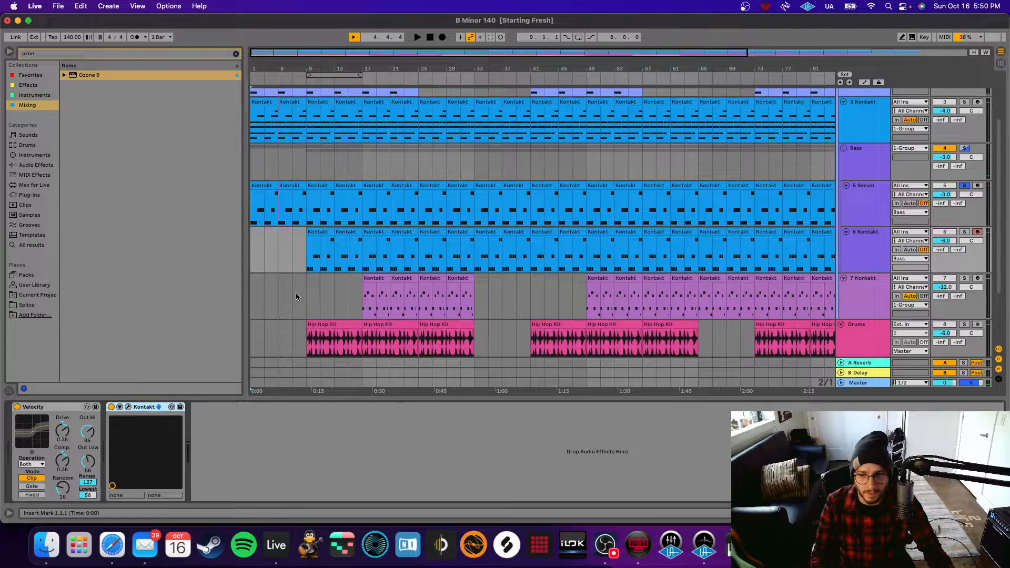
pyautogui.click(309, 251)
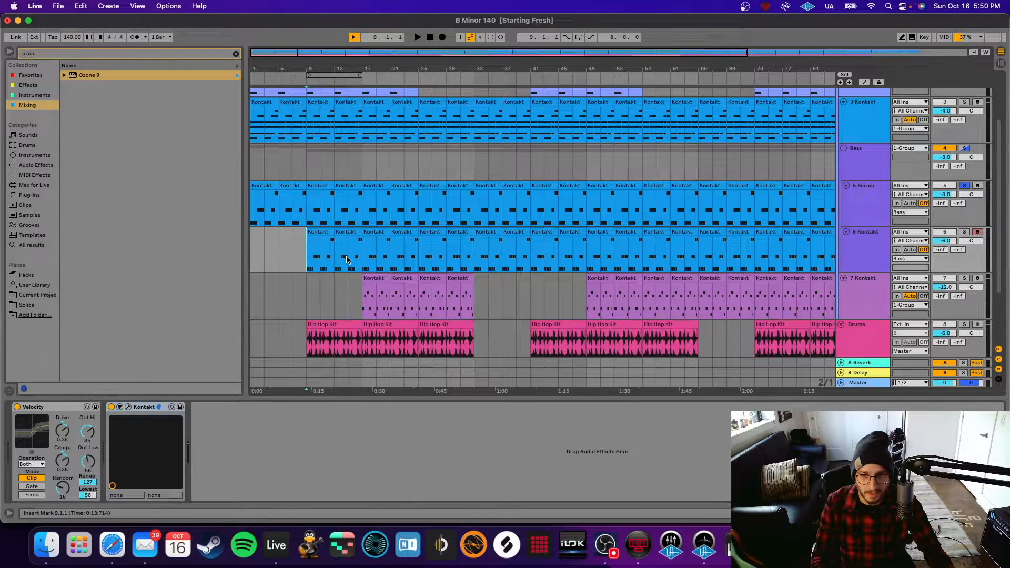
pyautogui.click(128, 407)
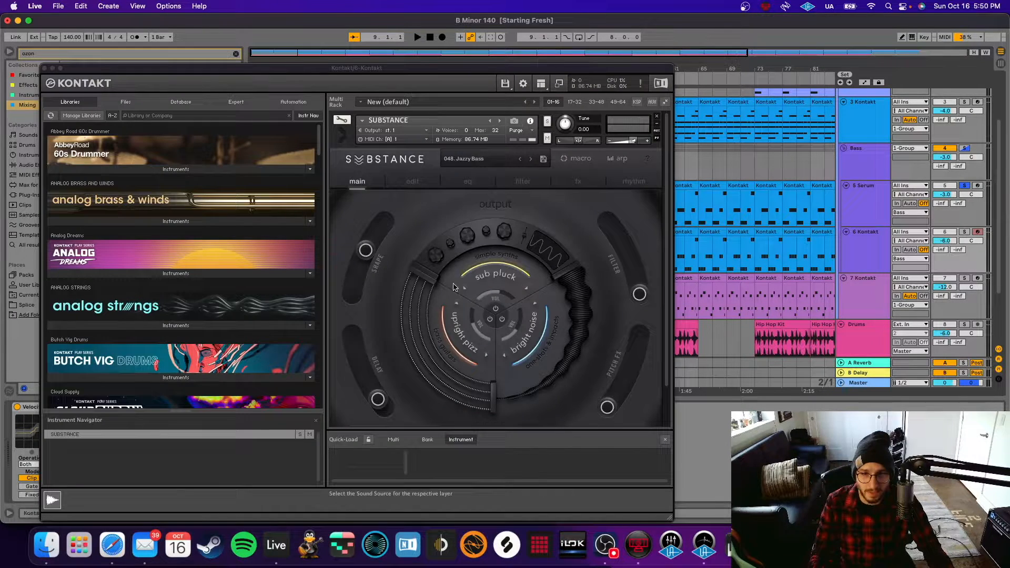
pyautogui.click(964, 232)
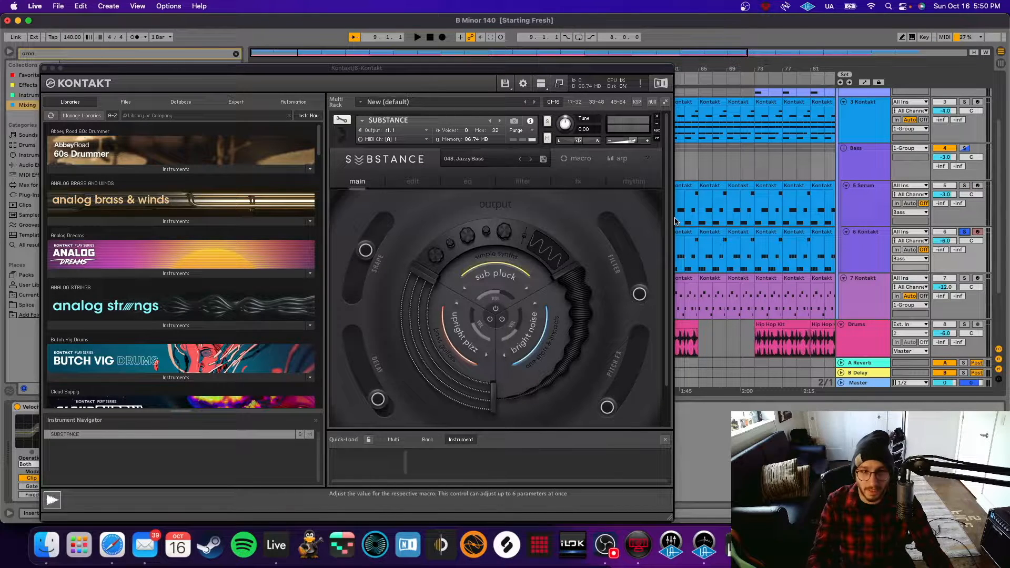
pyautogui.press('space')
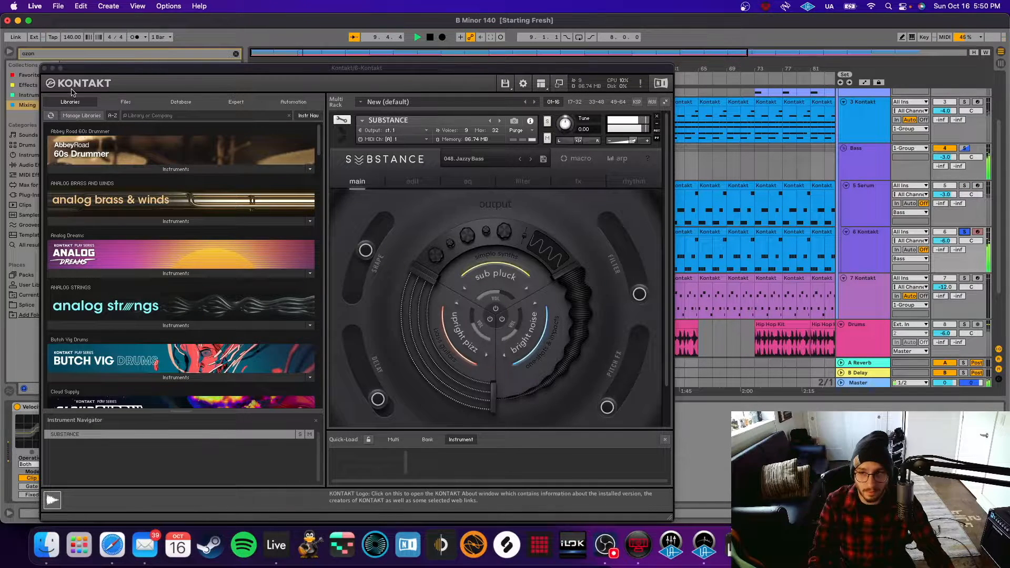
pyautogui.click(44, 69)
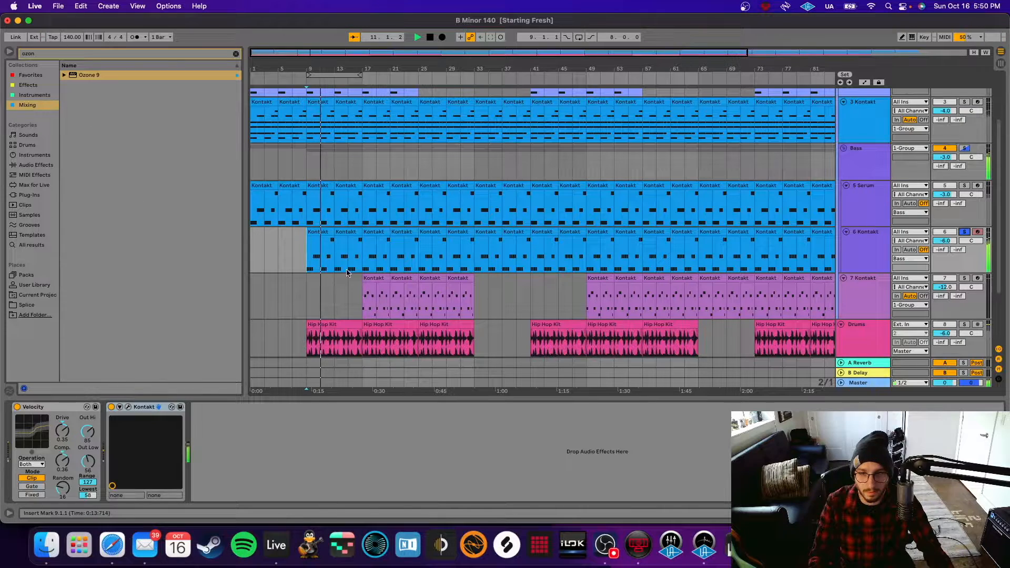
pyautogui.click(964, 232)
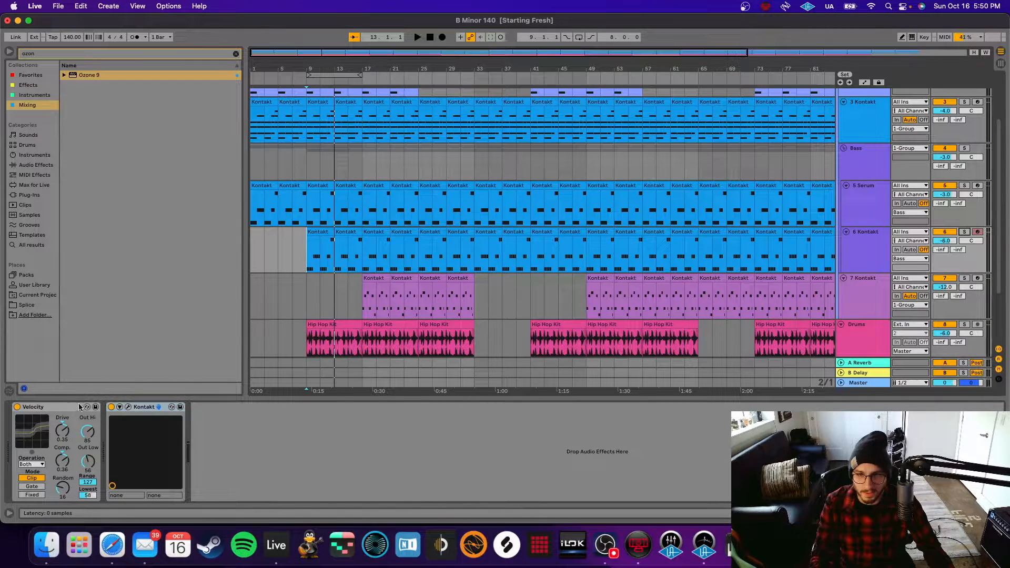
pyautogui.click(306, 265)
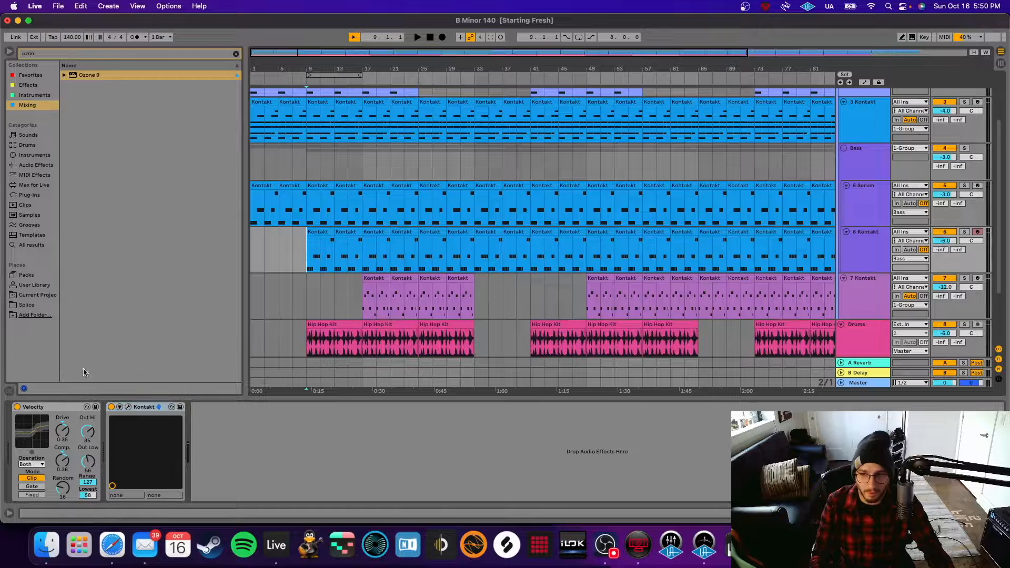
pyautogui.click(41, 408)
# Solo 6 Kontakt and compare the bass from bar 9 with the Velocity effect off and on.
pyautogui.doubleClick(307, 241)
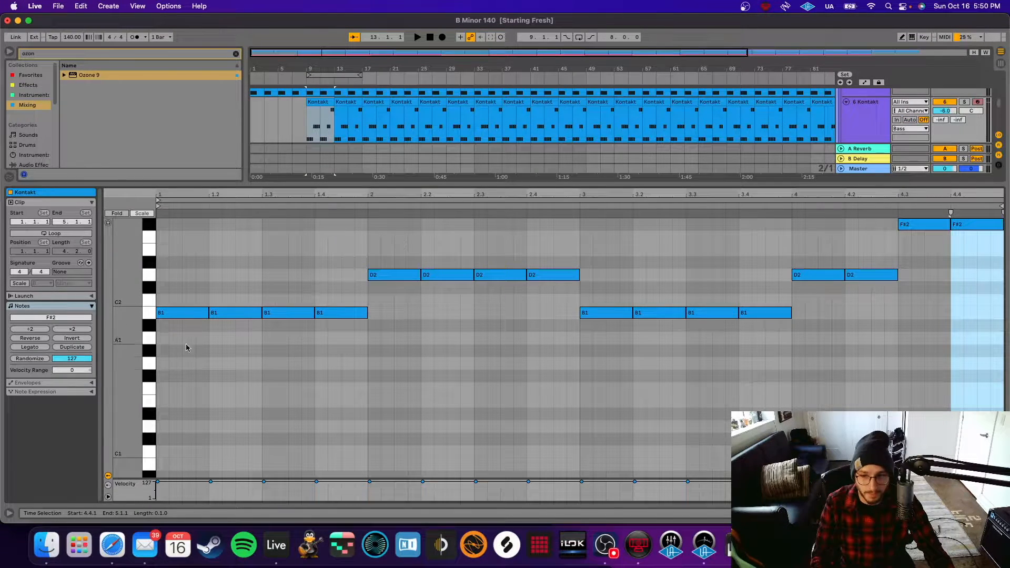
pyautogui.click(878, 124)
pyautogui.doubleClick(878, 124)
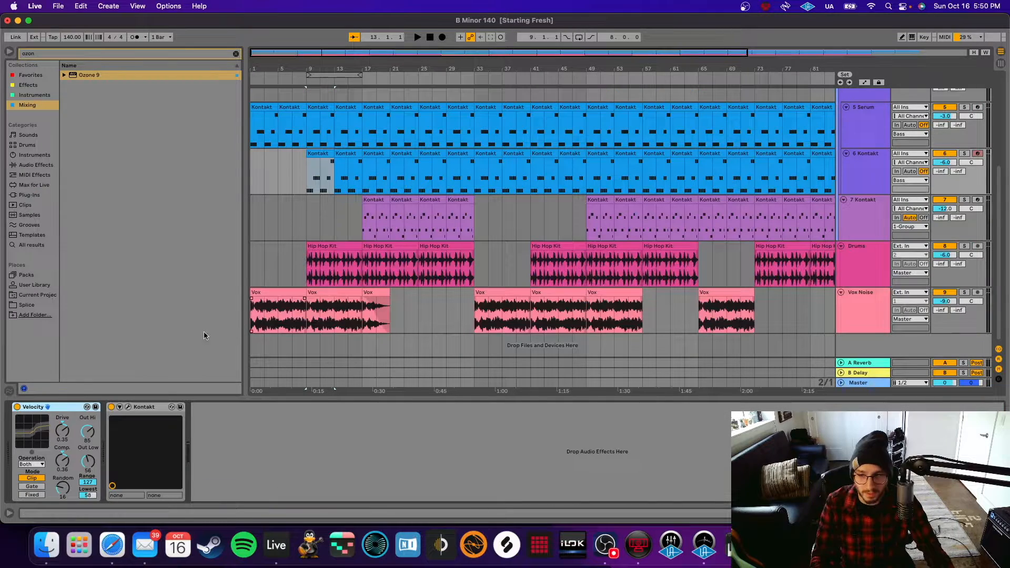
pyautogui.click(17, 407)
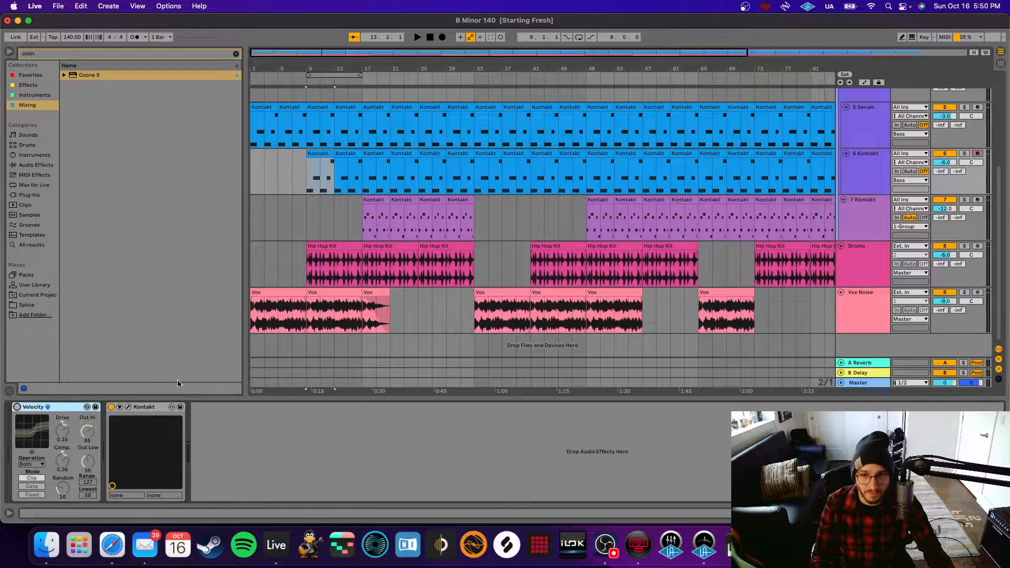
pyautogui.click(967, 154)
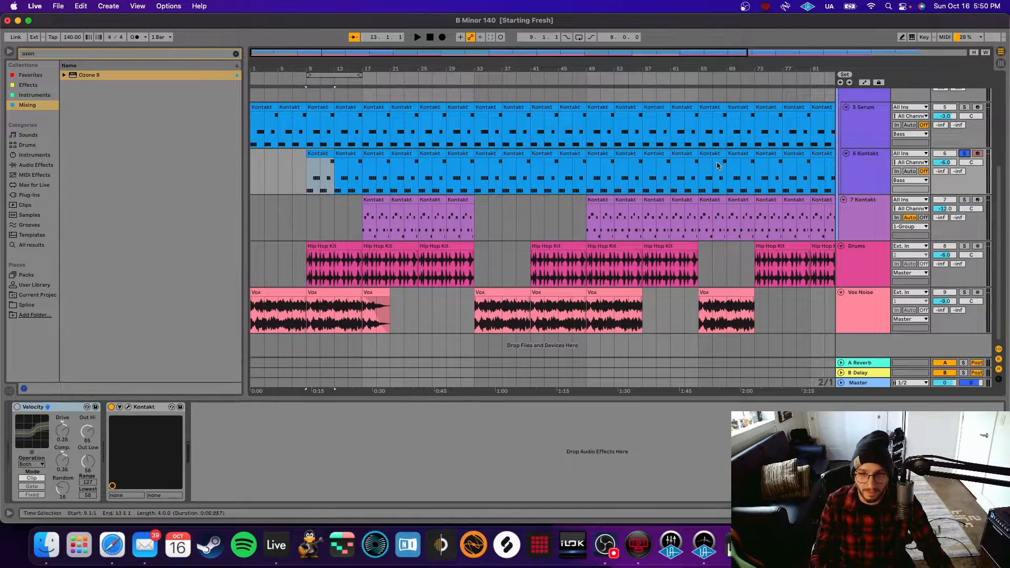
pyautogui.press('space')
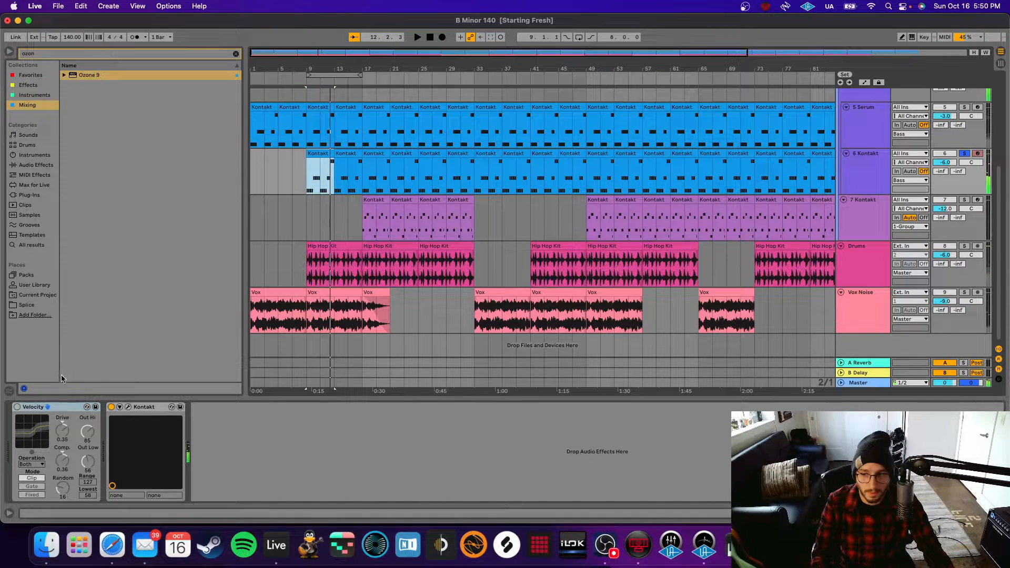
pyautogui.click(17, 407)
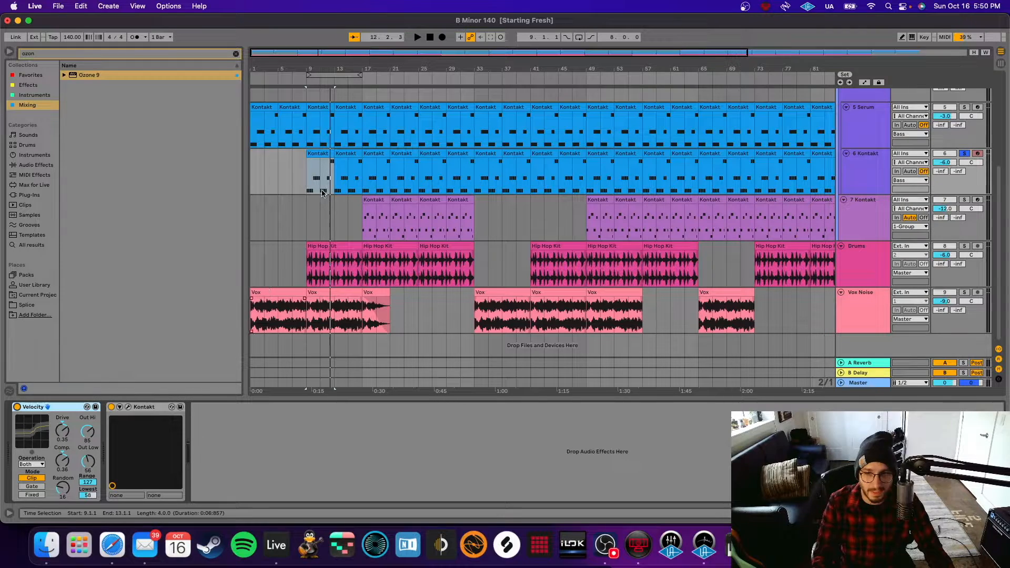
# Lower velocities of B1 at 1.2 to 110, B1 at 1.4, and D2 at 2.2 to 92.
pyautogui.doubleClick(337, 149)
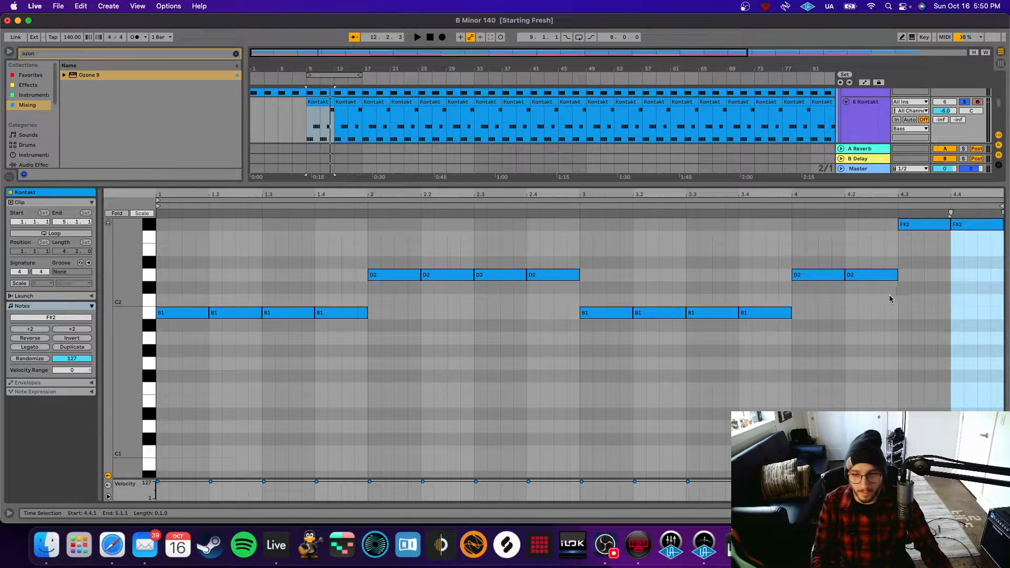
pyautogui.moveTo(238, 481); pyautogui.dragTo(238, 484)
pyautogui.moveTo(334, 483); pyautogui.dragTo(343, 485)
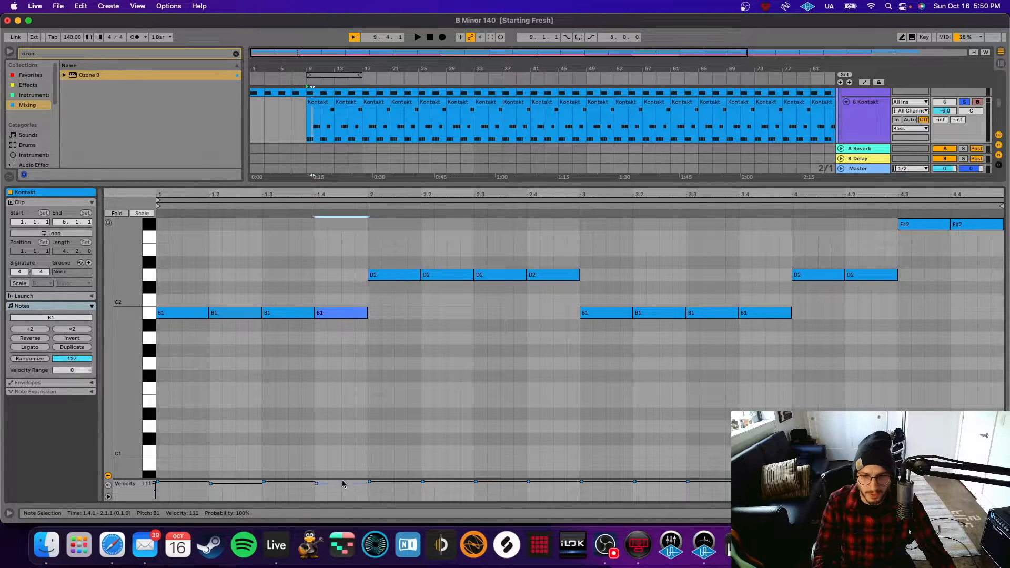
pyautogui.moveTo(458, 483); pyautogui.dragTo(503, 494)
pyautogui.scroll(-4, 489, 469)
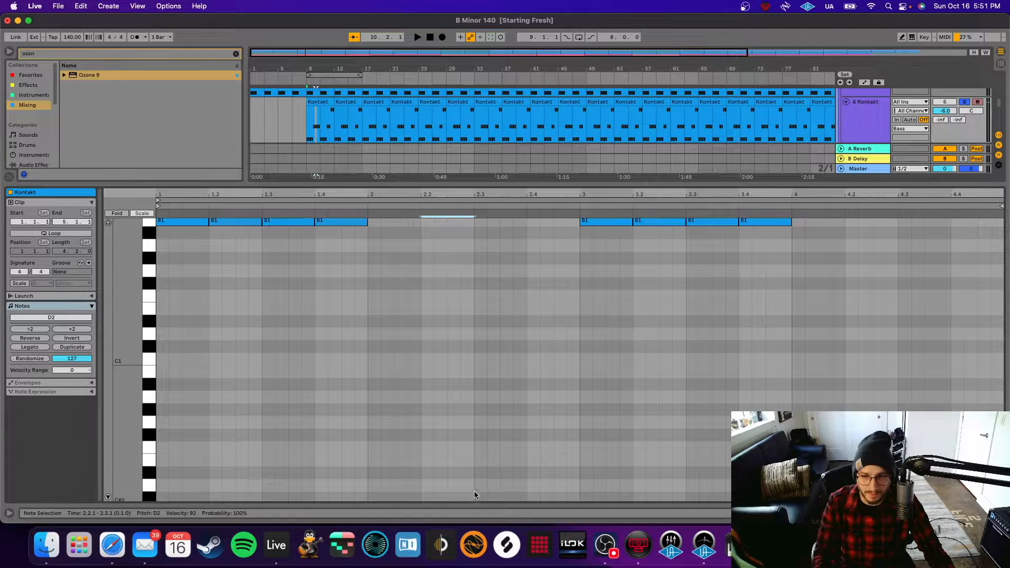
pyautogui.click(435, 358)
pyautogui.scroll(2, 436, 354)
pyautogui.press('Left')
pyautogui.press('Left')
pyautogui.press('Left')
pyautogui.press('Left')
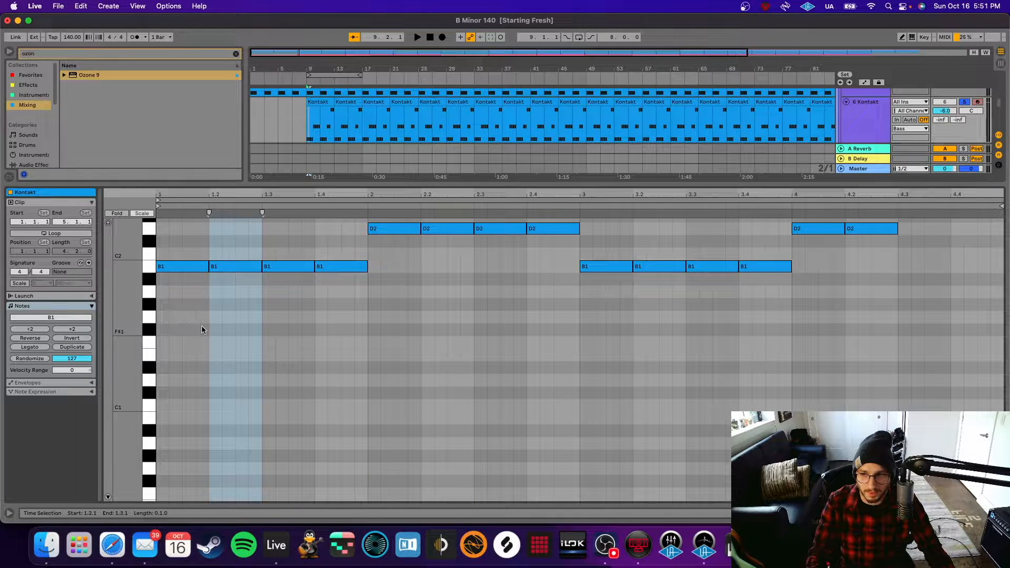
pyautogui.doubleClick(865, 103)
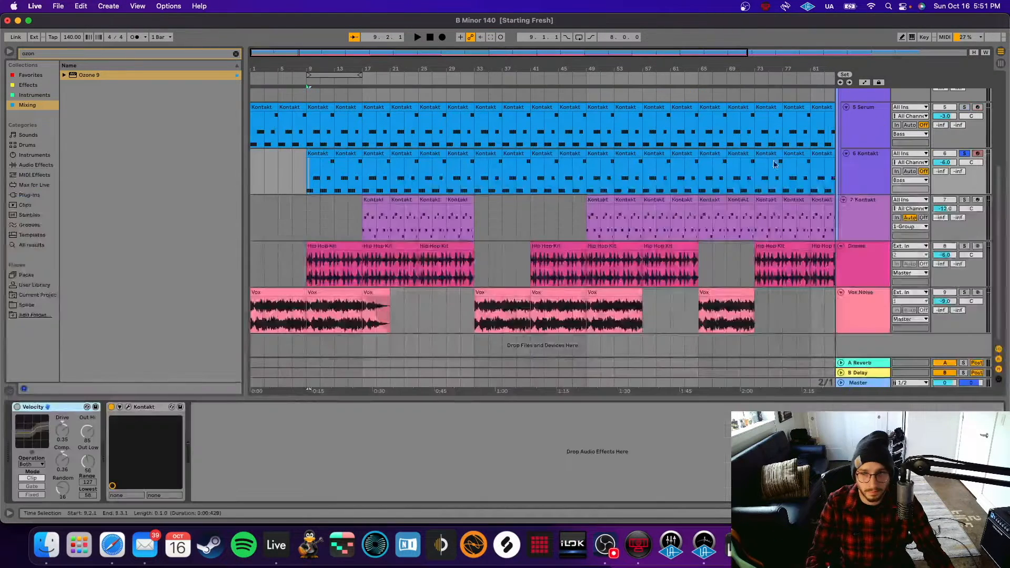
# Switch the Velocity effect on, solo 7 Kontakt and set playback to start at bar 17.
pyautogui.click(17, 407)
pyautogui.click(869, 225)
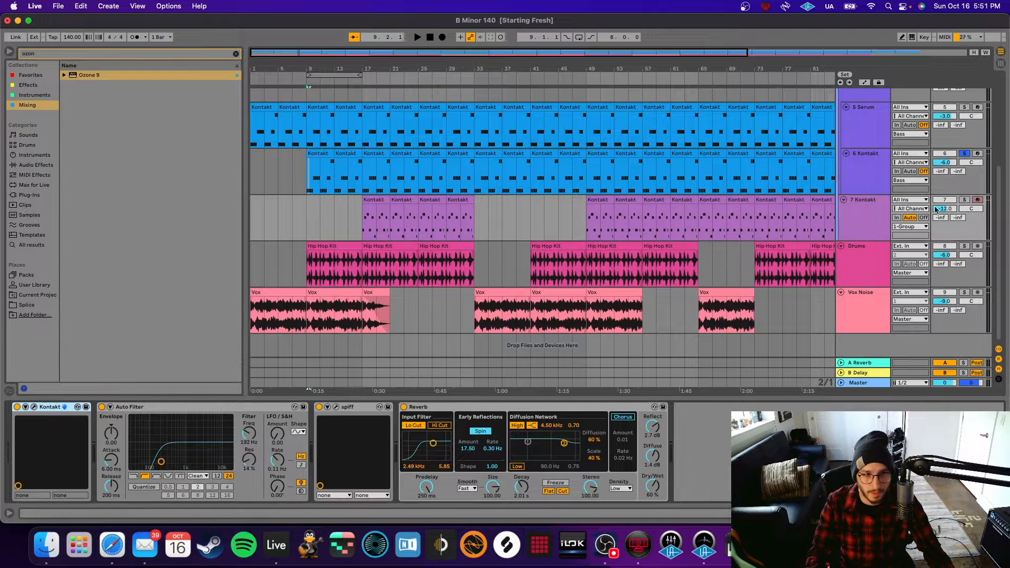
pyautogui.click(965, 202)
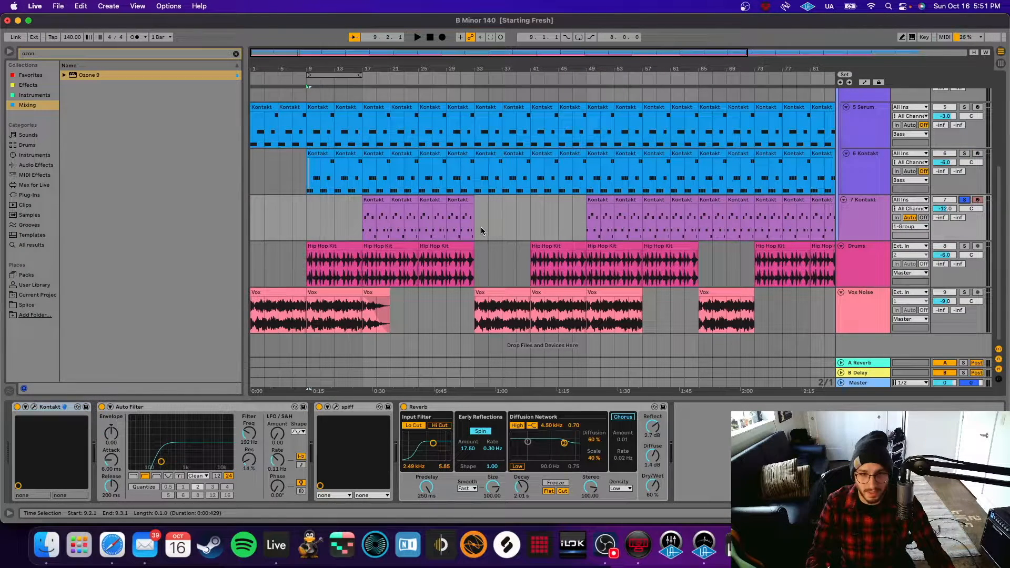
pyautogui.click(362, 222)
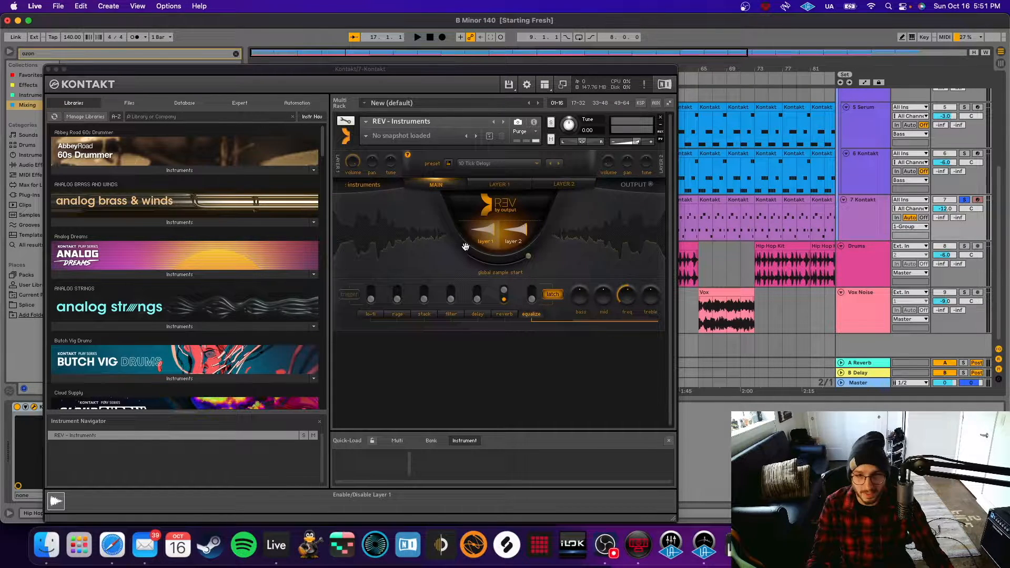
# Close the Kontakt window and audition the track 7 Kontakt clip's notes during playback.
pyautogui.click(49, 69)
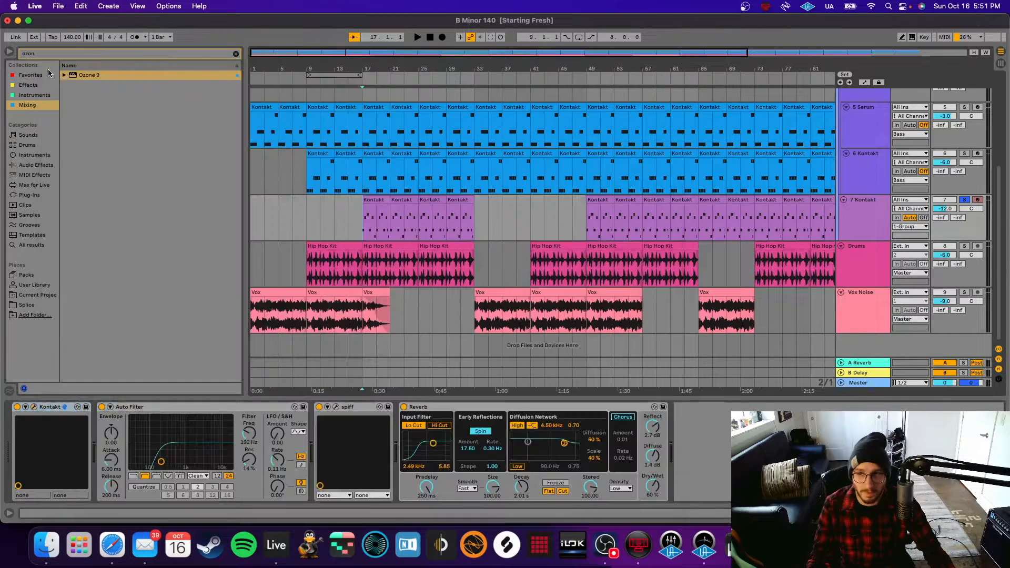
pyautogui.press('space')
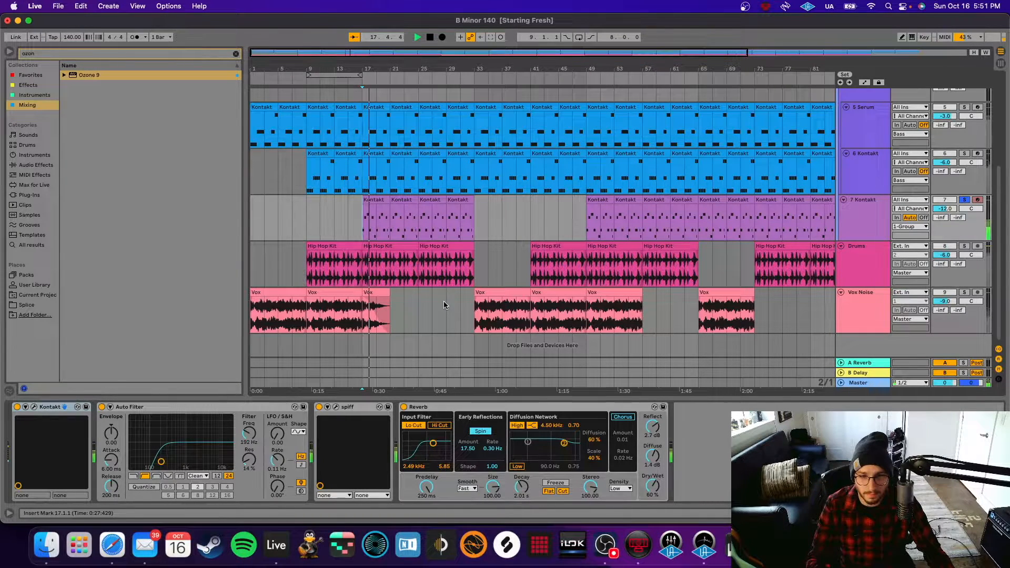
pyautogui.doubleClick(370, 200)
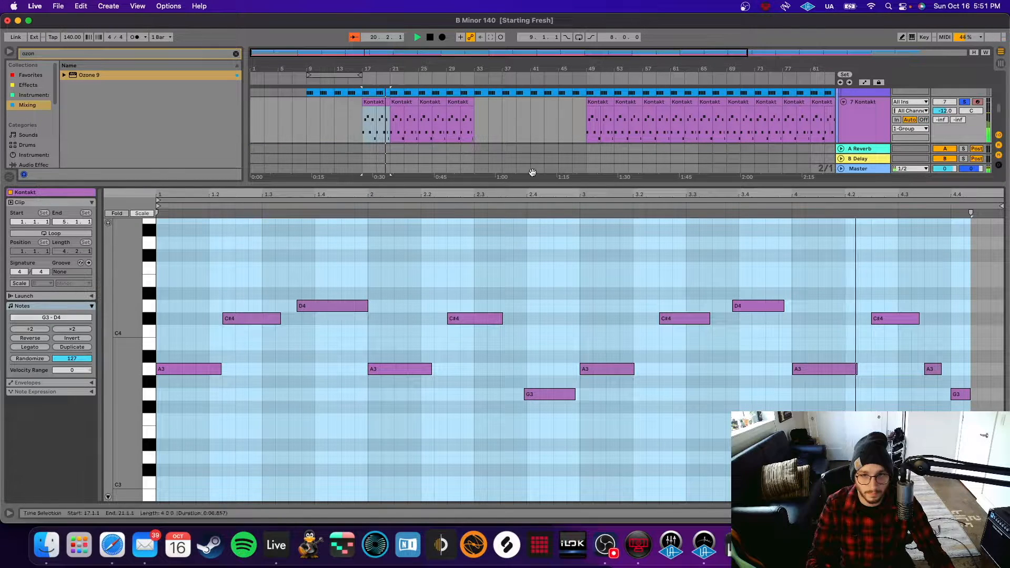
pyautogui.press('space')
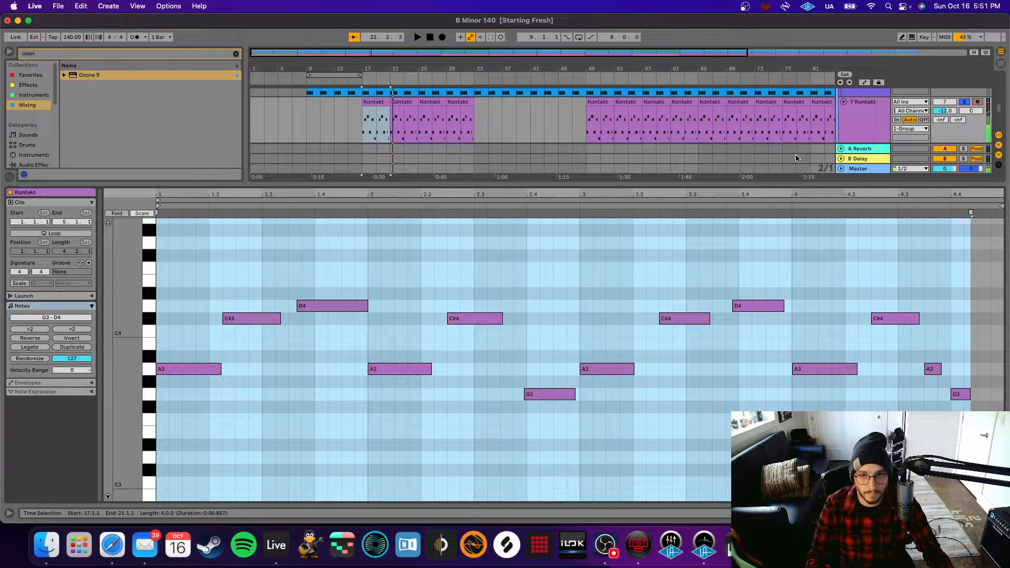
# Check track 7's SPIFF plugin, then bring up the Drums track's spiff and Auto Filter chain.
pyautogui.click(861, 131)
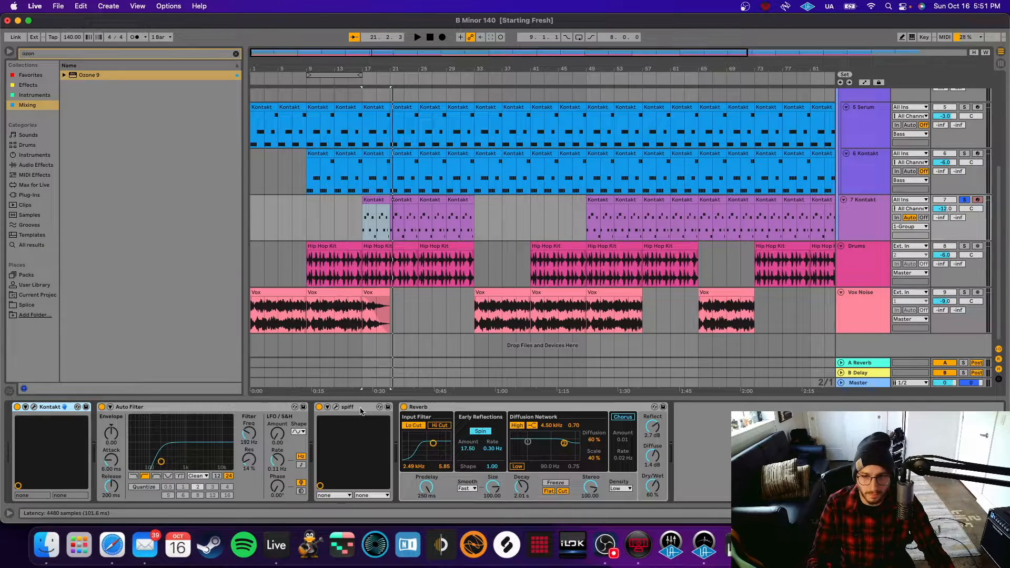
pyautogui.click(337, 407)
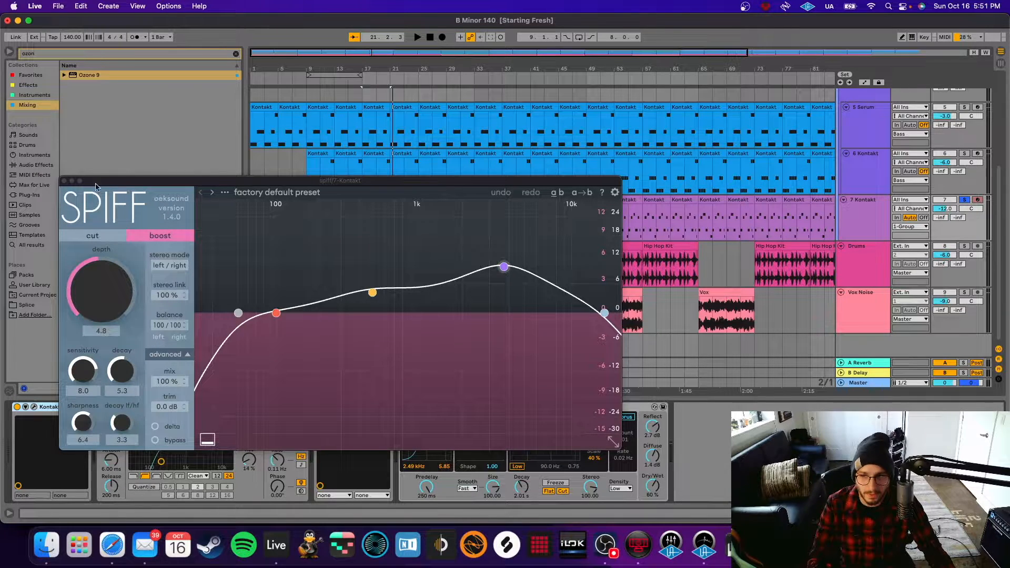
pyautogui.click(64, 182)
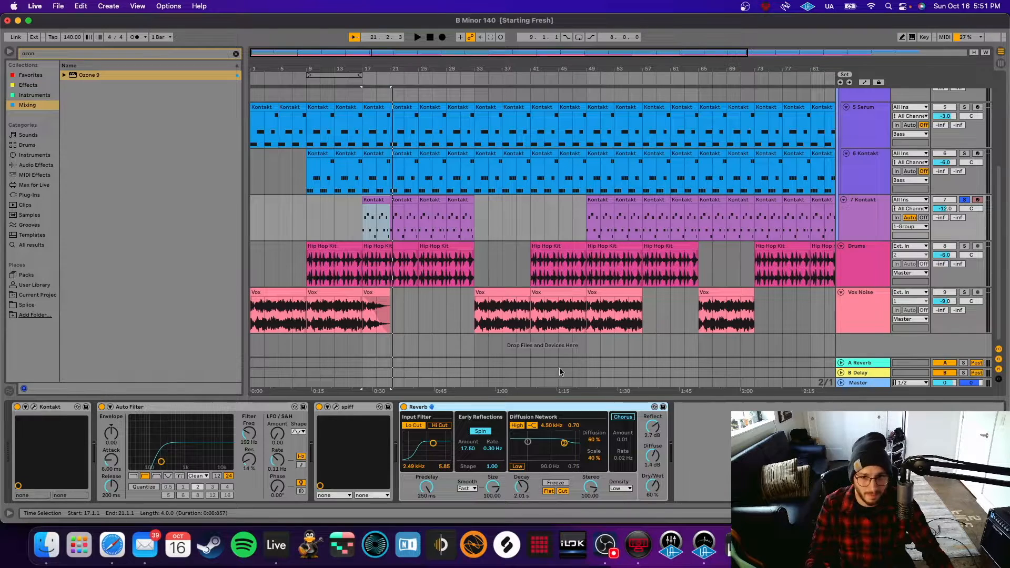
pyautogui.click(862, 273)
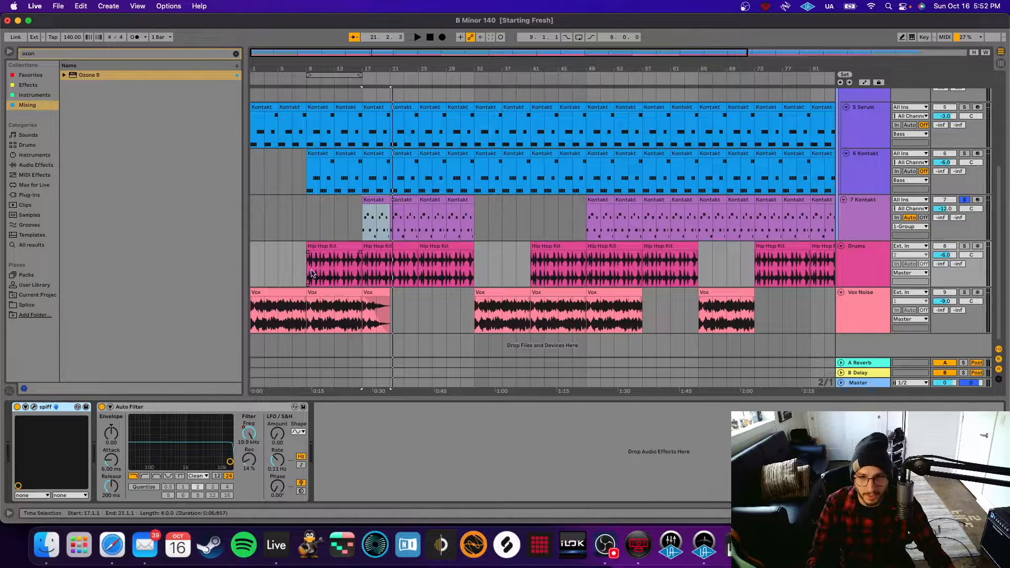
# Solo the Drums track and inspect its SPIFF plugin window.
pyautogui.click(965, 246)
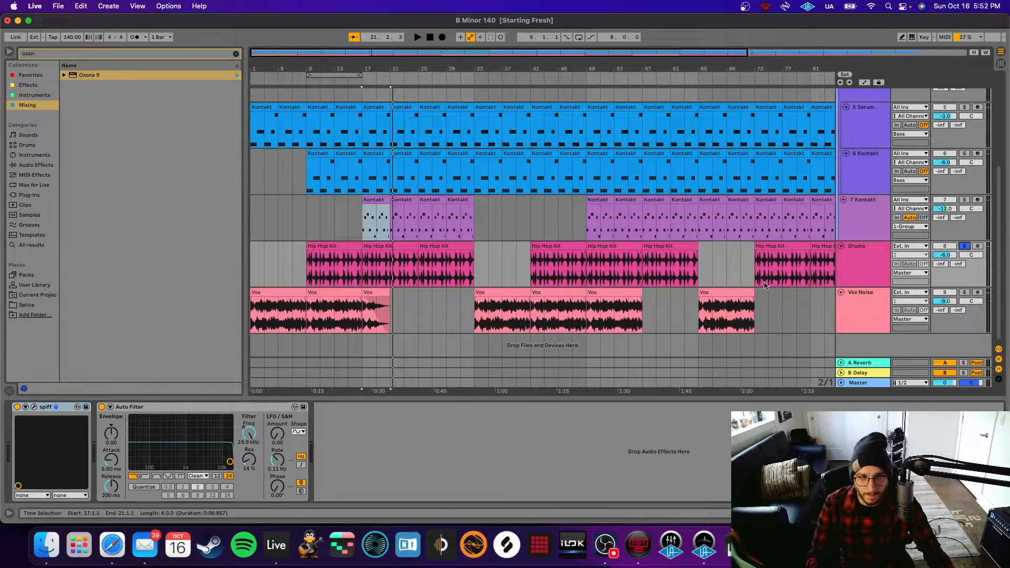
pyautogui.click(34, 408)
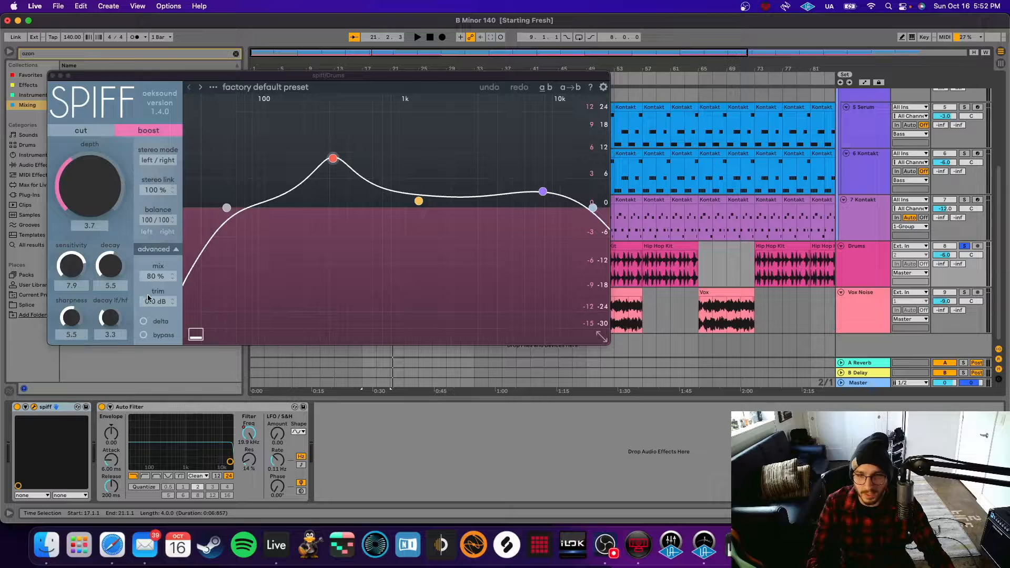
pyautogui.moveTo(368, 75); pyautogui.dragTo(494, 125)
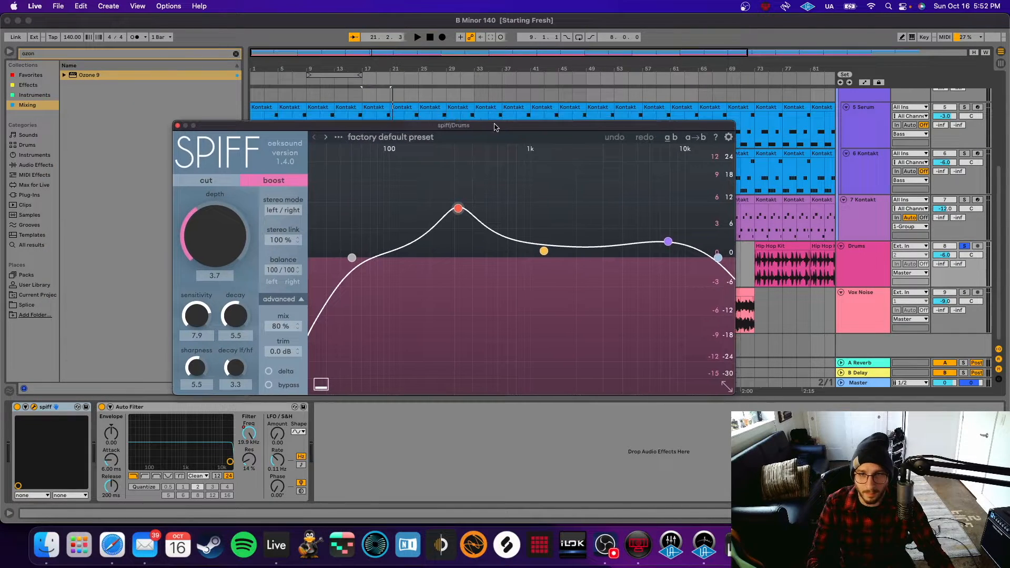
pyautogui.click(178, 126)
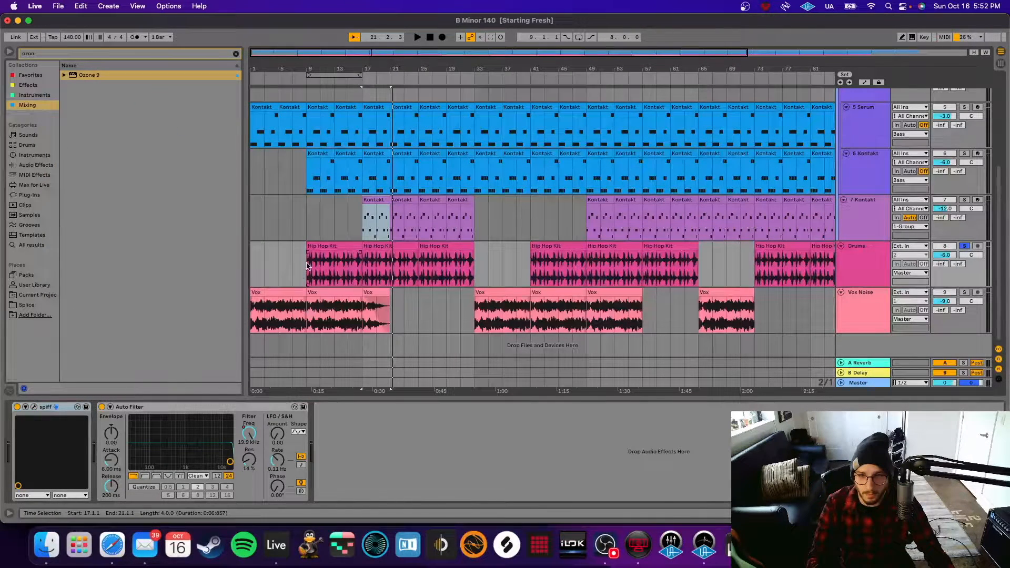
# Play the drums with SPIFF bypassed, then switch SPIFF back on.
pyautogui.click(17, 407)
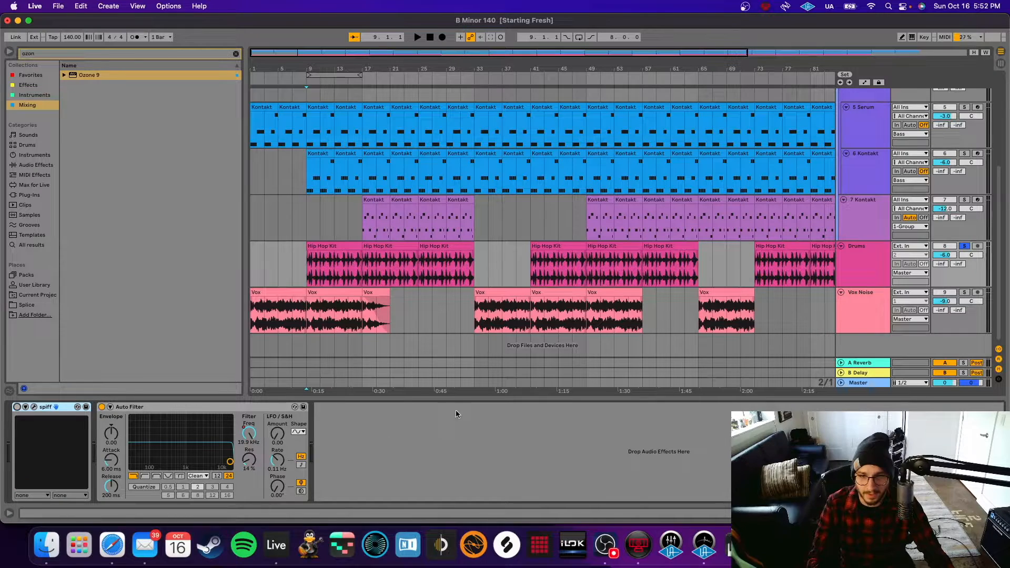
pyautogui.press('space')
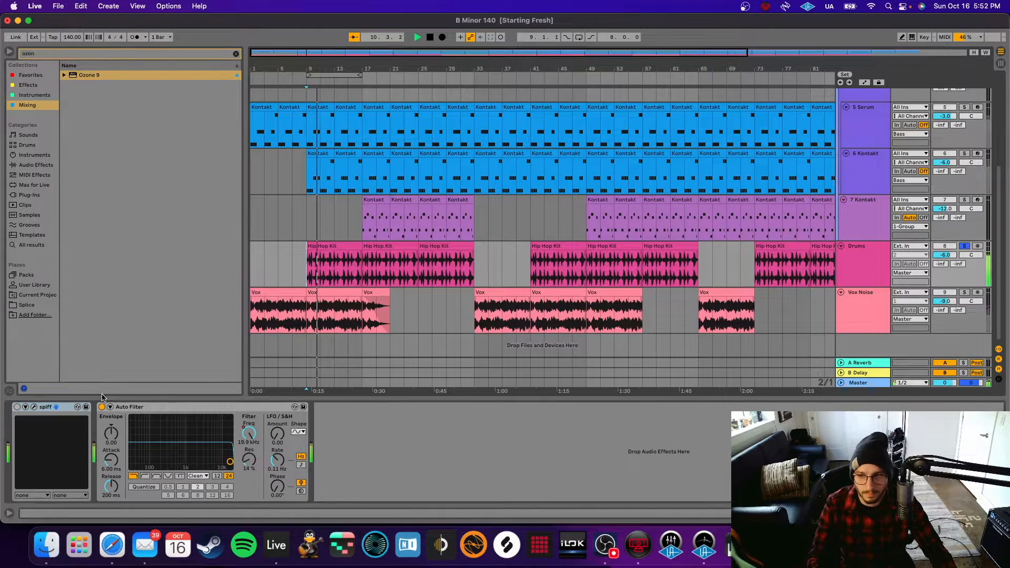
pyautogui.click(17, 408)
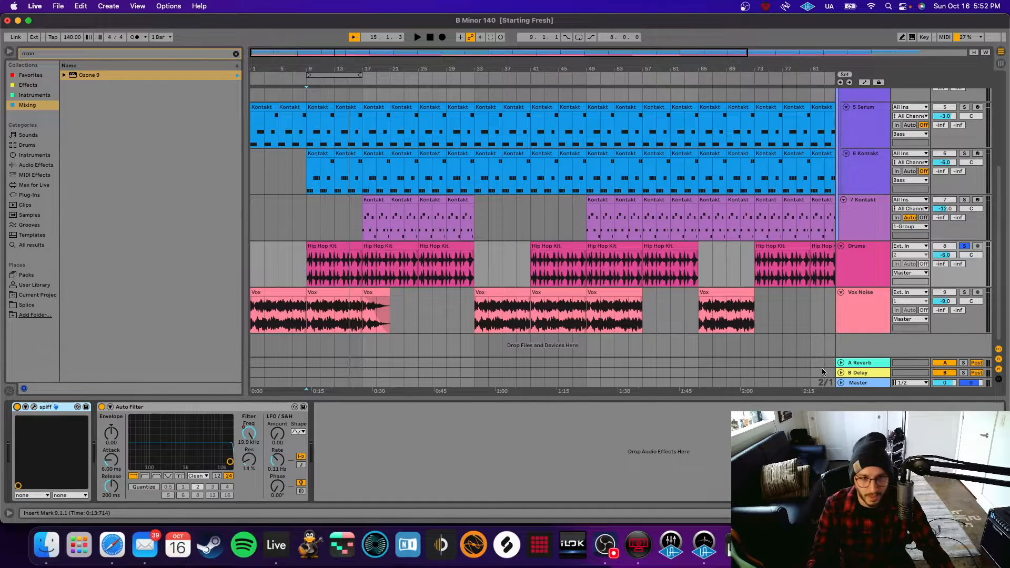
# Show the Vox Noise effects, solo the track and set playback to start at bar 1.
pyautogui.click(867, 329)
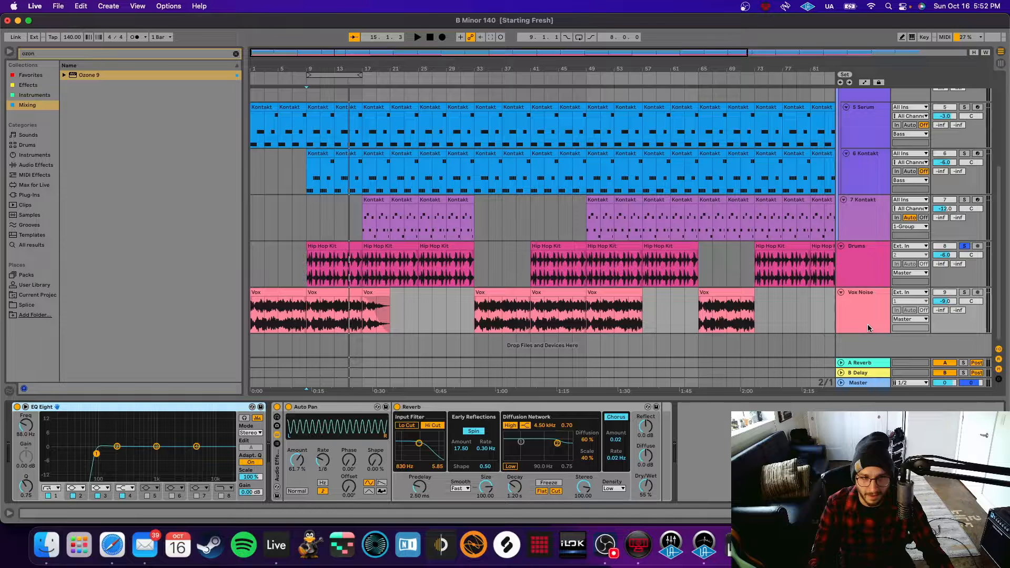
pyautogui.click(307, 322)
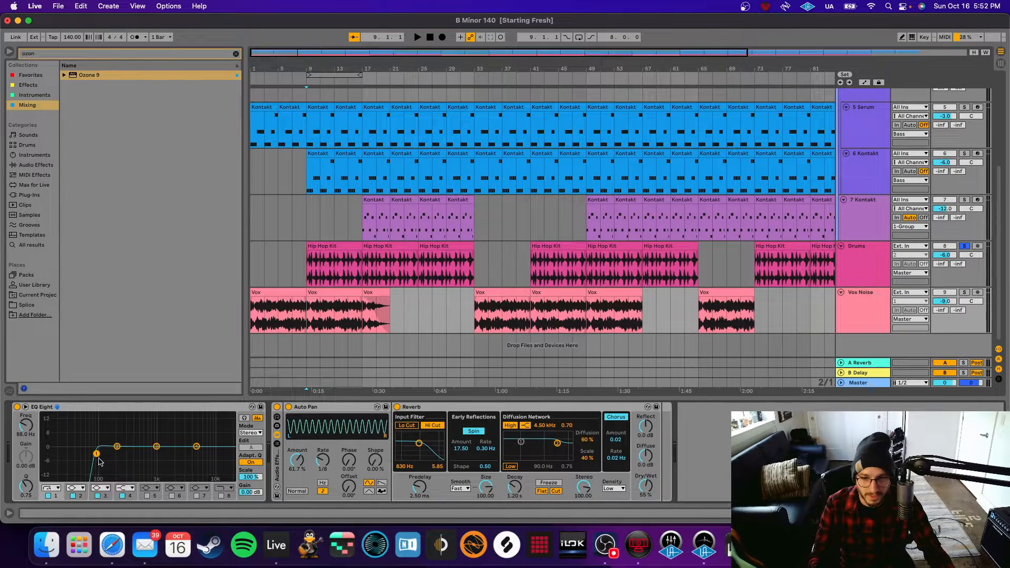
pyautogui.click(965, 293)
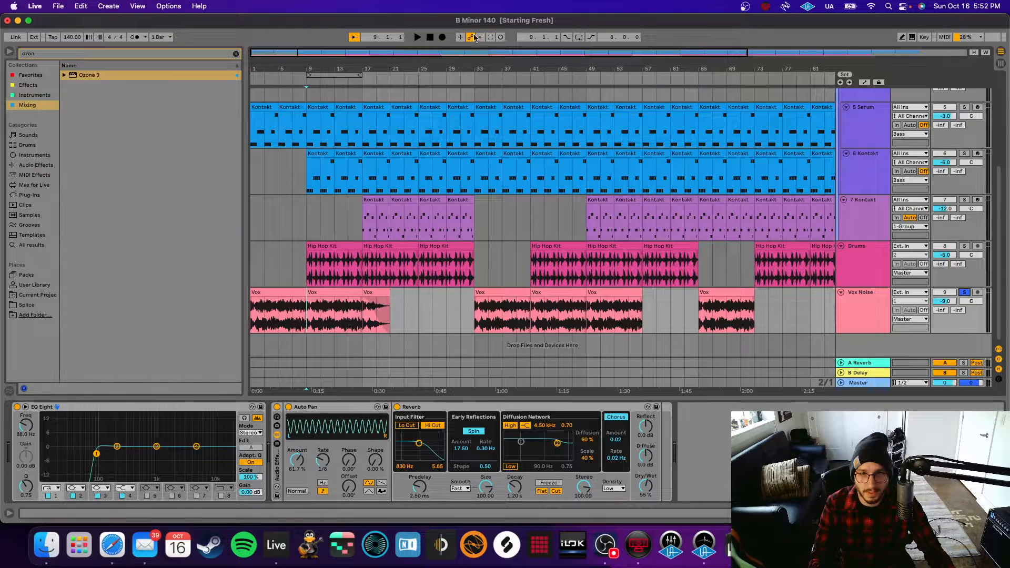
pyautogui.click(430, 38)
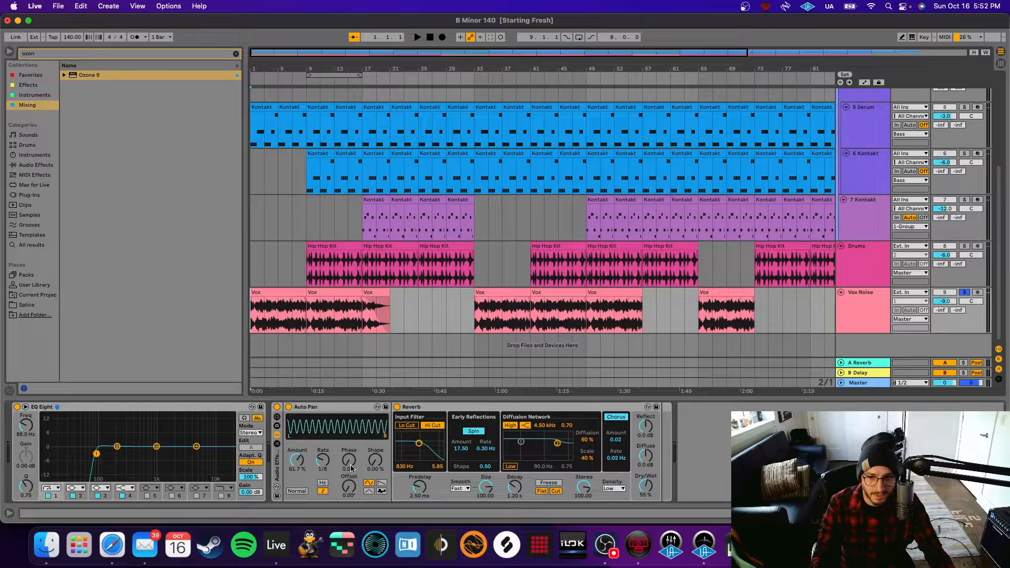
# Play Vox Noise with the Auto Pan and Reverb rack bypassed, then with it re-enabled.
pyautogui.click(277, 409)
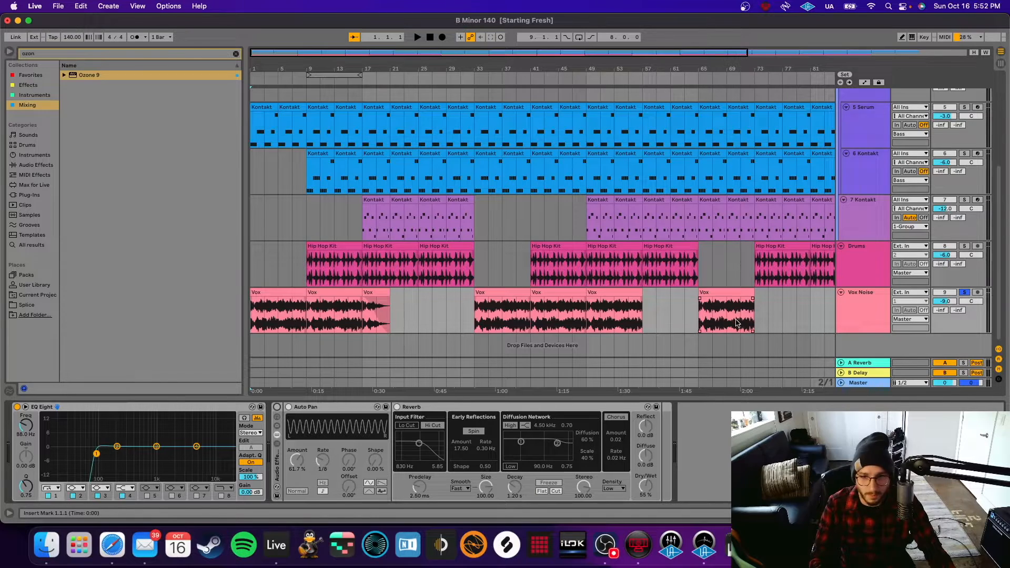
pyautogui.press('space')
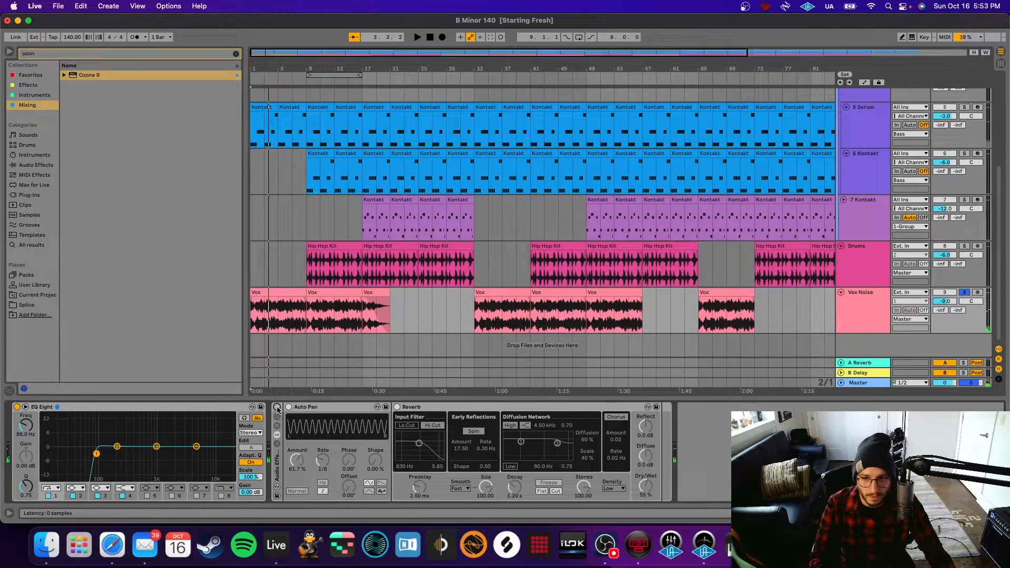
pyautogui.click(277, 408)
pyautogui.press('space')
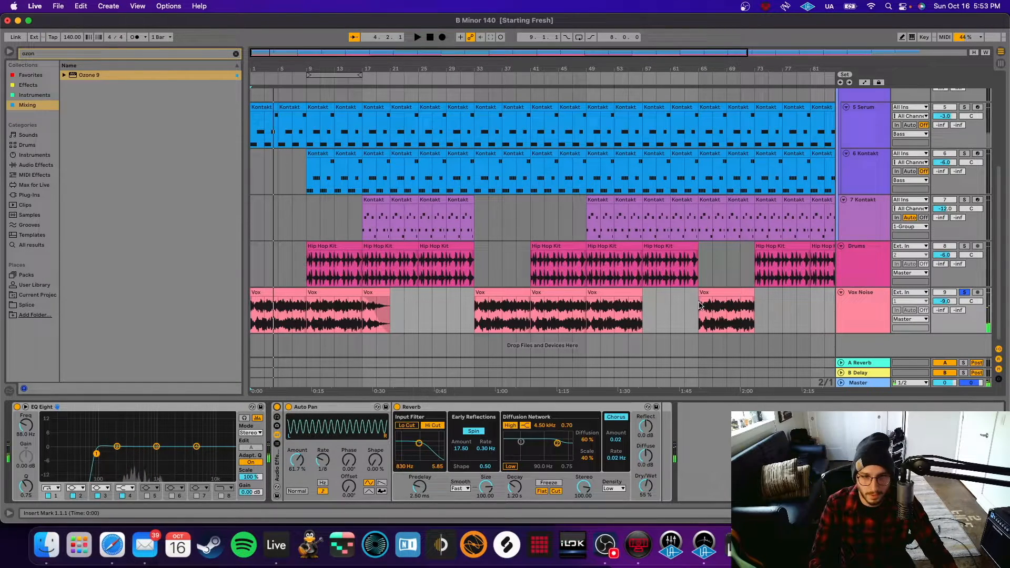
pyautogui.scroll(5, 485, 284)
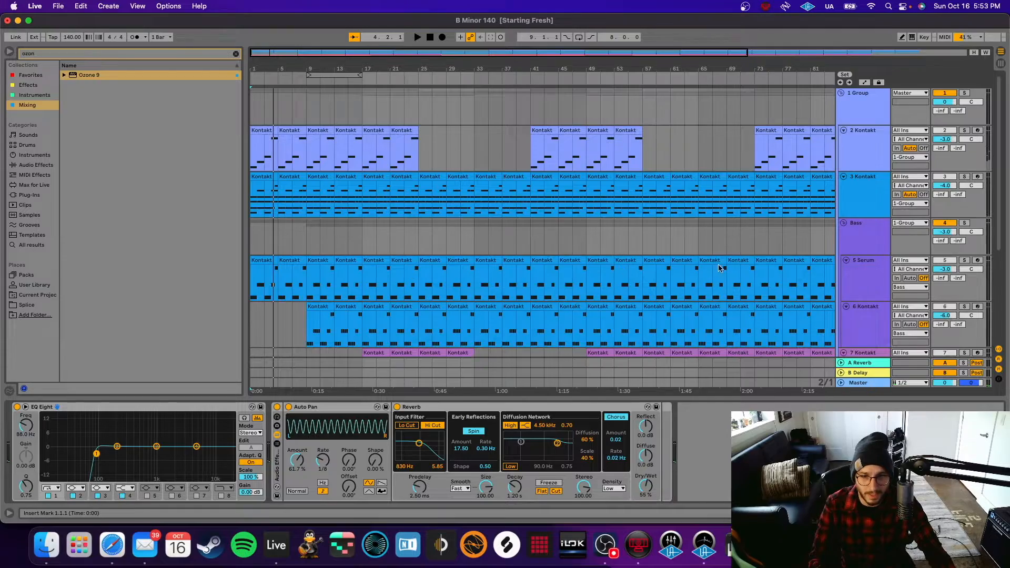
pyautogui.scroll(-5, 646, 299)
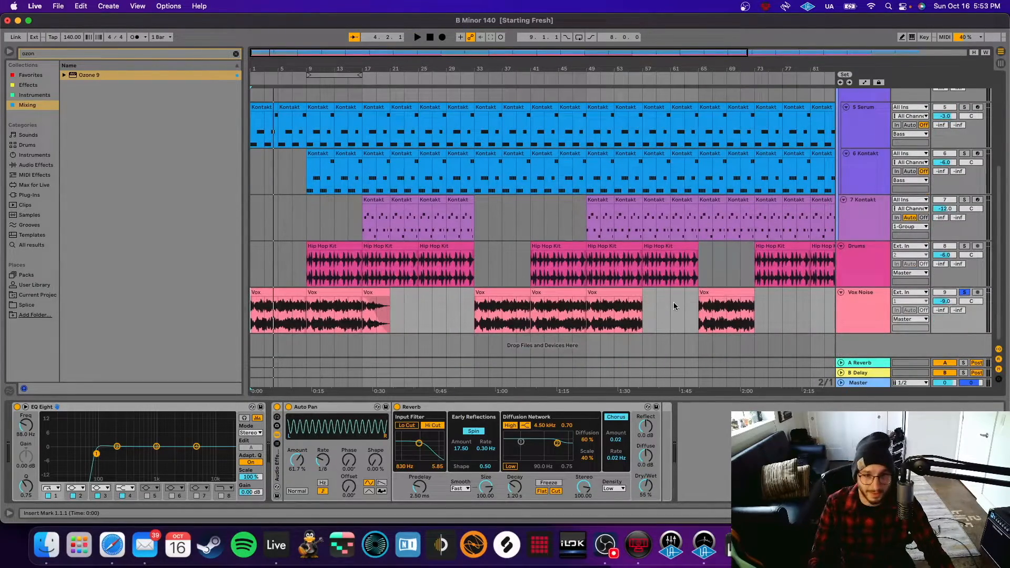
pyautogui.scroll(4, 665, 300)
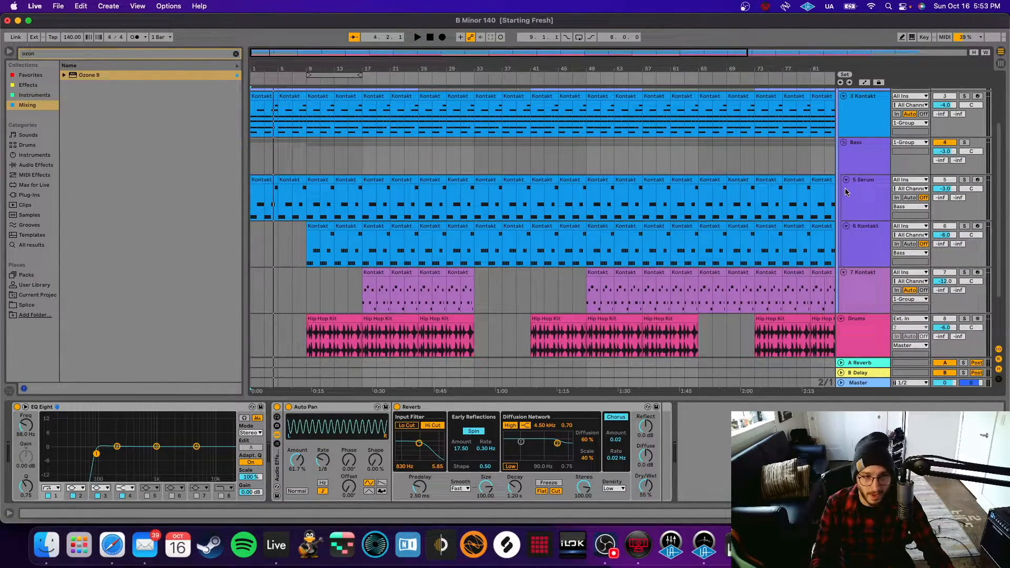
# Solo the Bass group and play from bar 9 with its Compressor and Multiband Dynamics off.
pyautogui.click(866, 165)
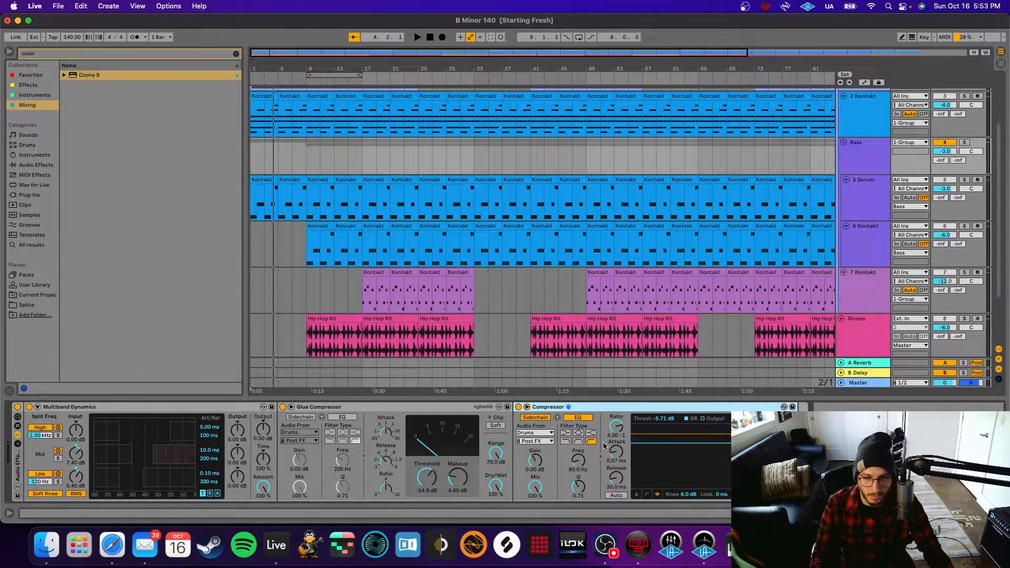
pyautogui.click(873, 165)
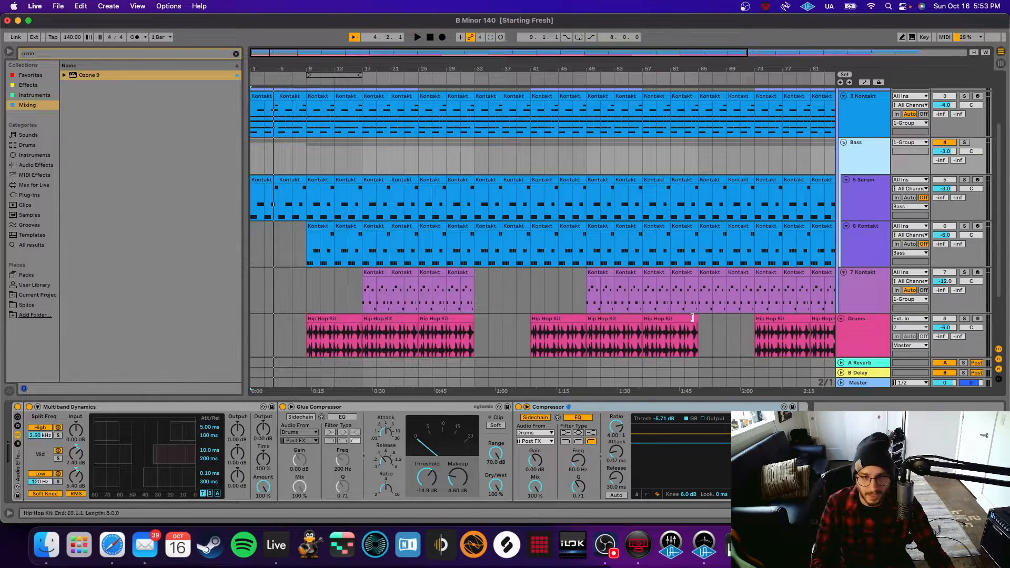
pyautogui.click(518, 408)
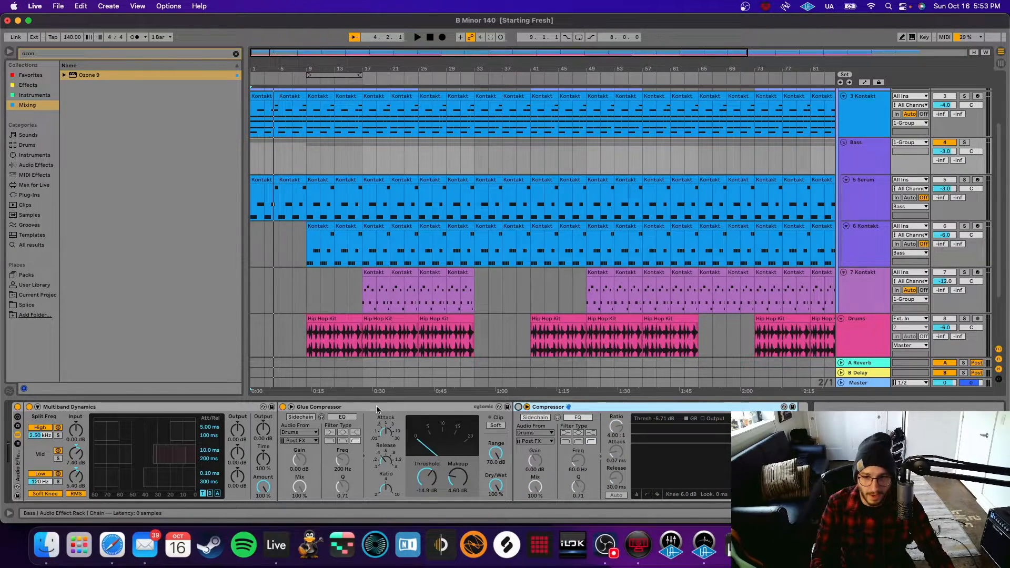
pyautogui.click(18, 407)
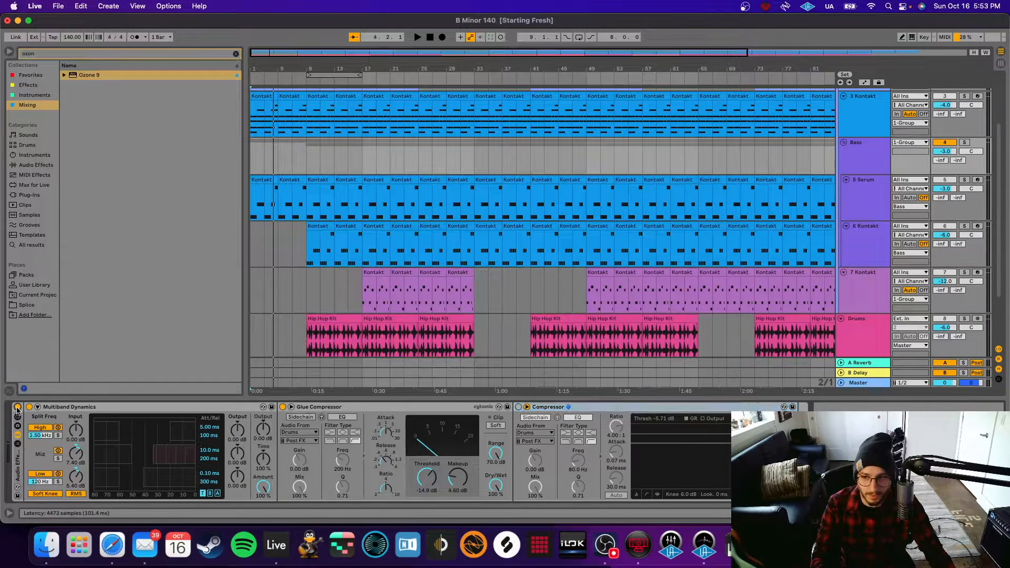
pyautogui.click(964, 142)
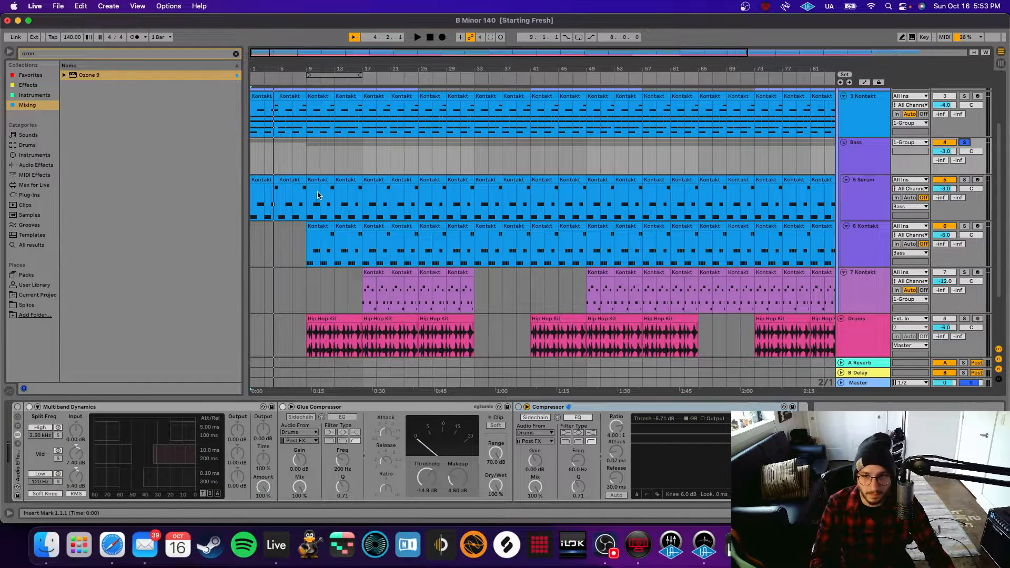
pyautogui.click(308, 198)
pyautogui.press('space')
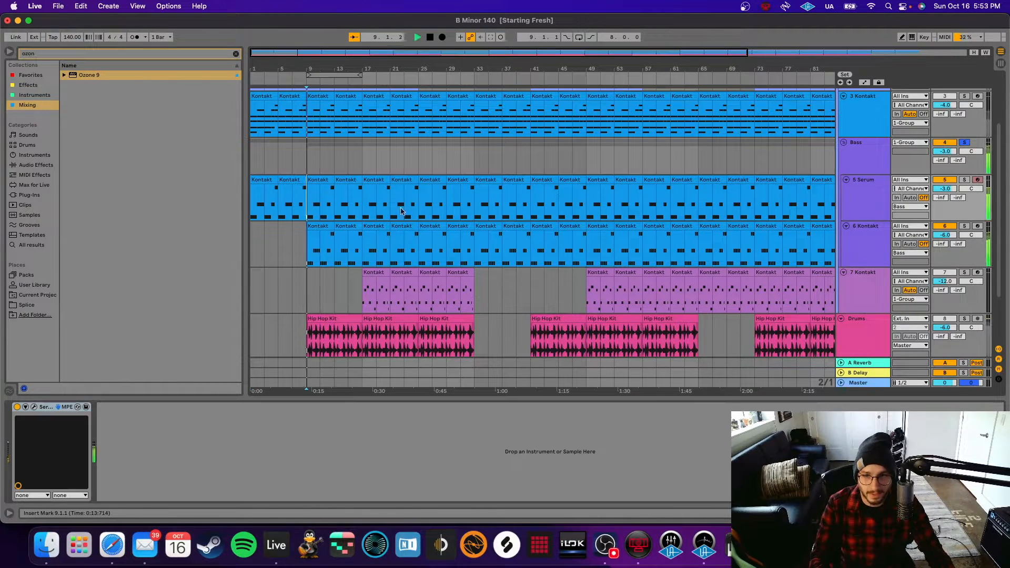
# Re-enable Multiband Dynamics, play from bar 9, and turn on the Bass Compressor's sidechain.
pyautogui.click(864, 164)
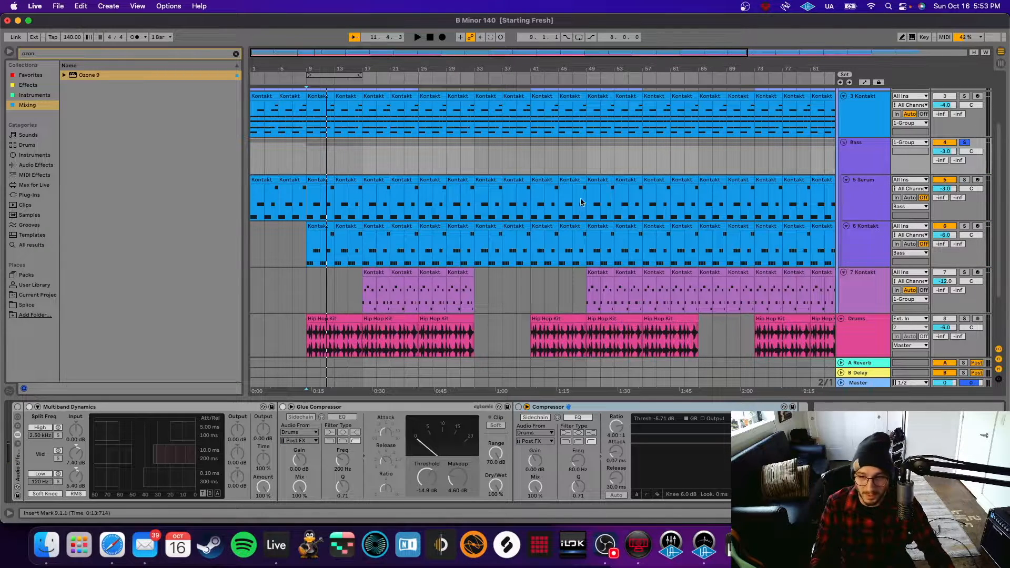
pyautogui.click(18, 407)
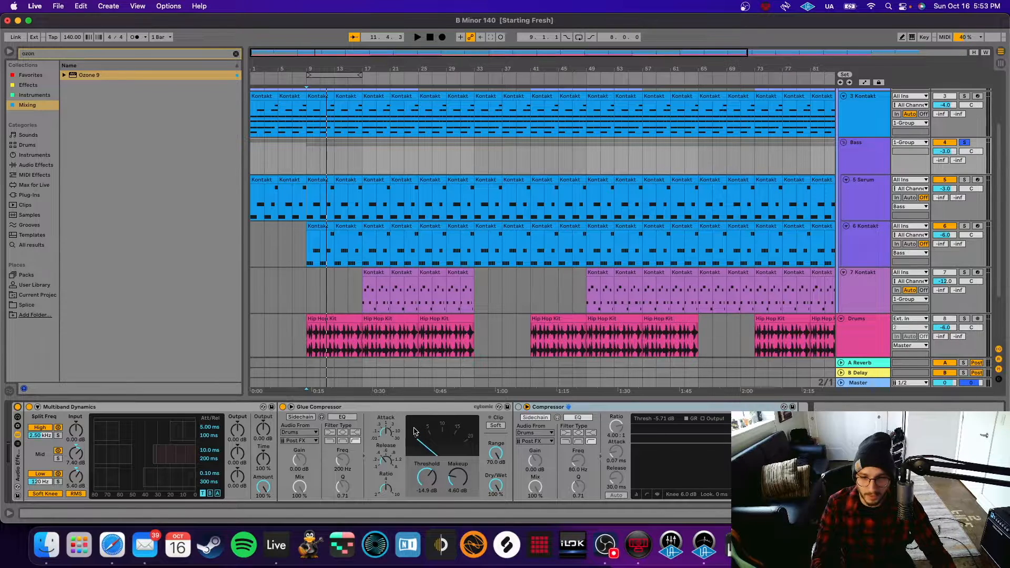
pyautogui.press('space')
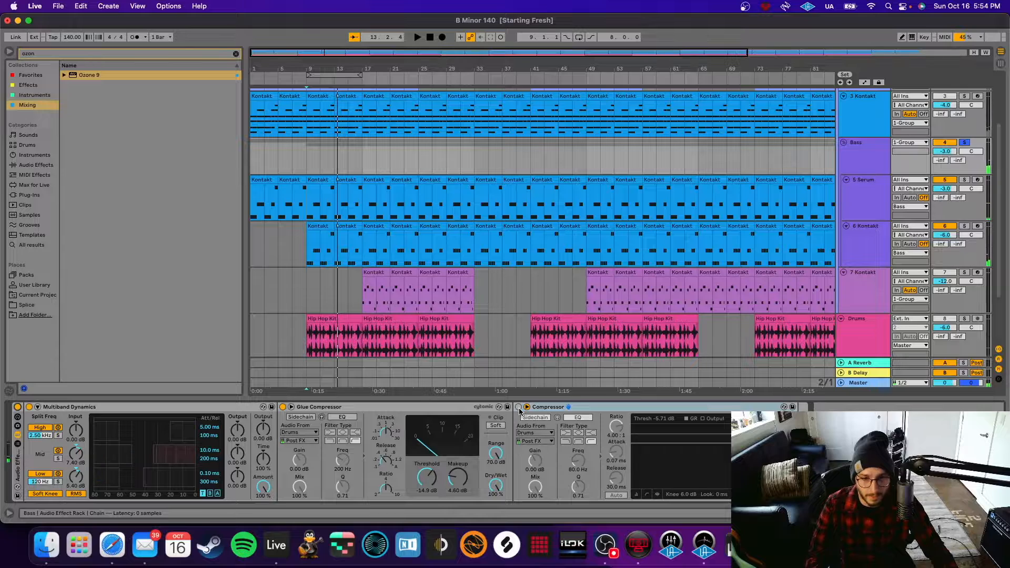
pyautogui.click(536, 417)
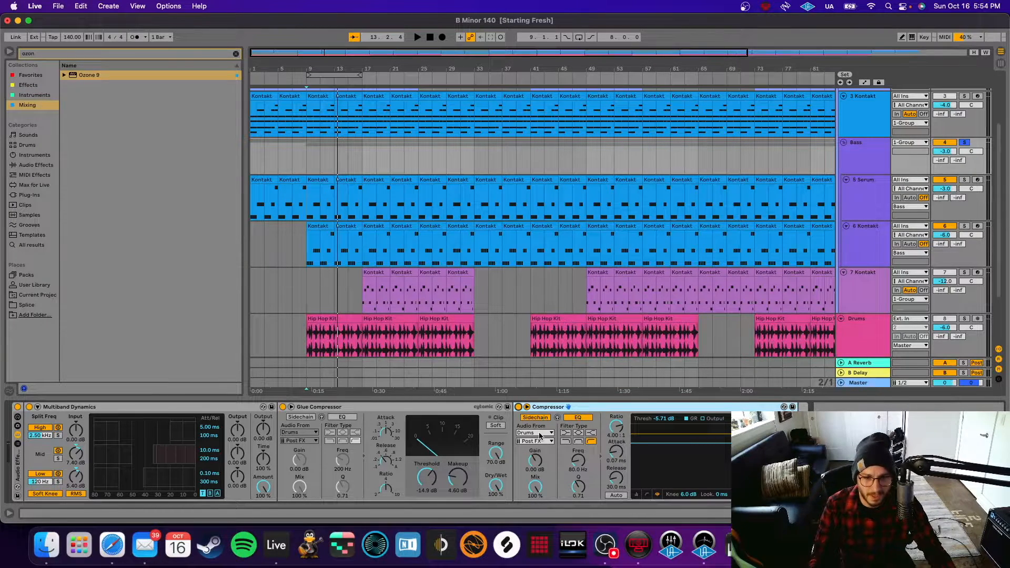
pyautogui.scroll(-1, 637, 317)
# Inspect the Drums and Bass tracks' effect chains.
pyautogui.doubleClick(874, 323)
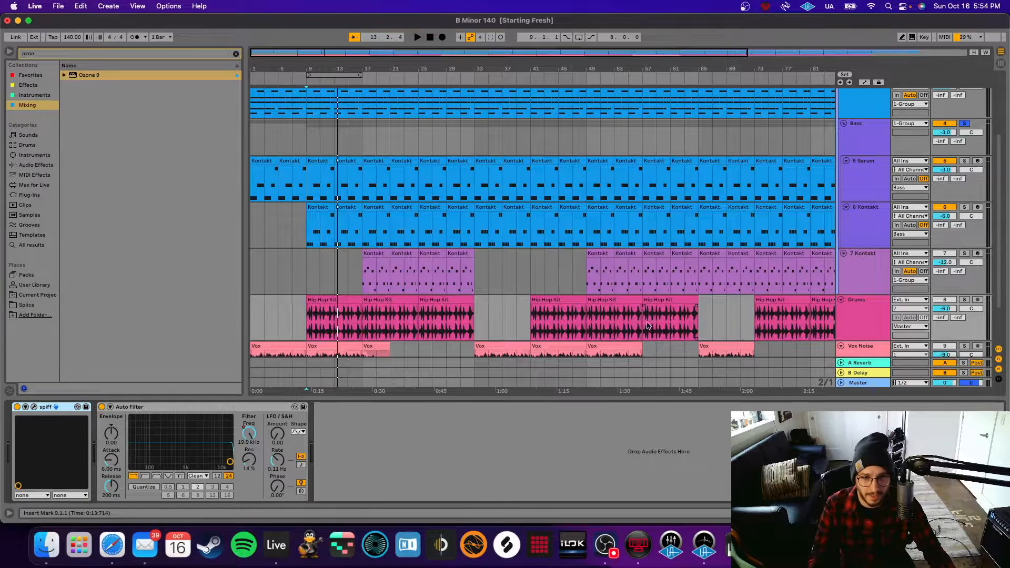
pyautogui.scroll(3, 648, 326)
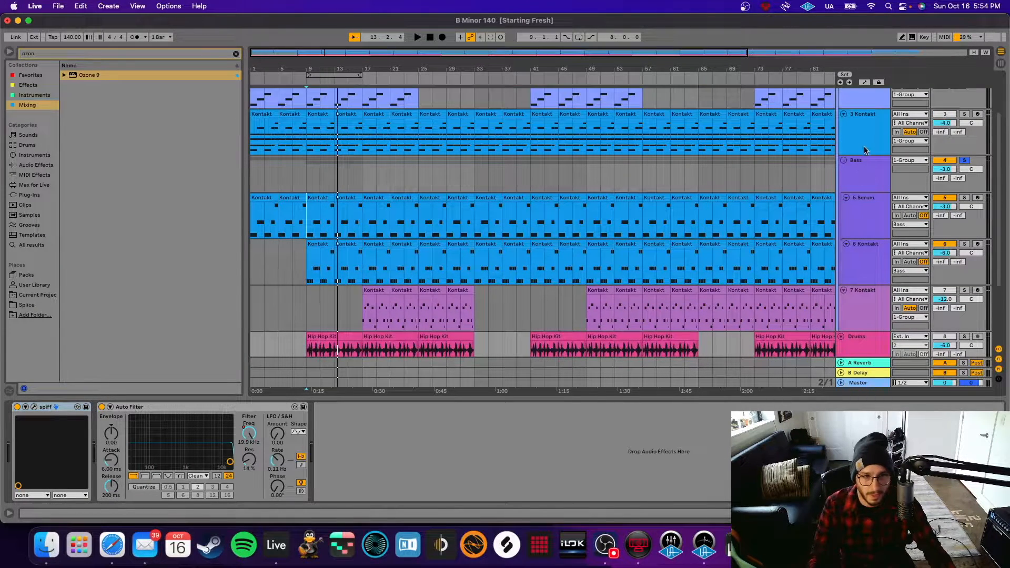
pyautogui.click(863, 186)
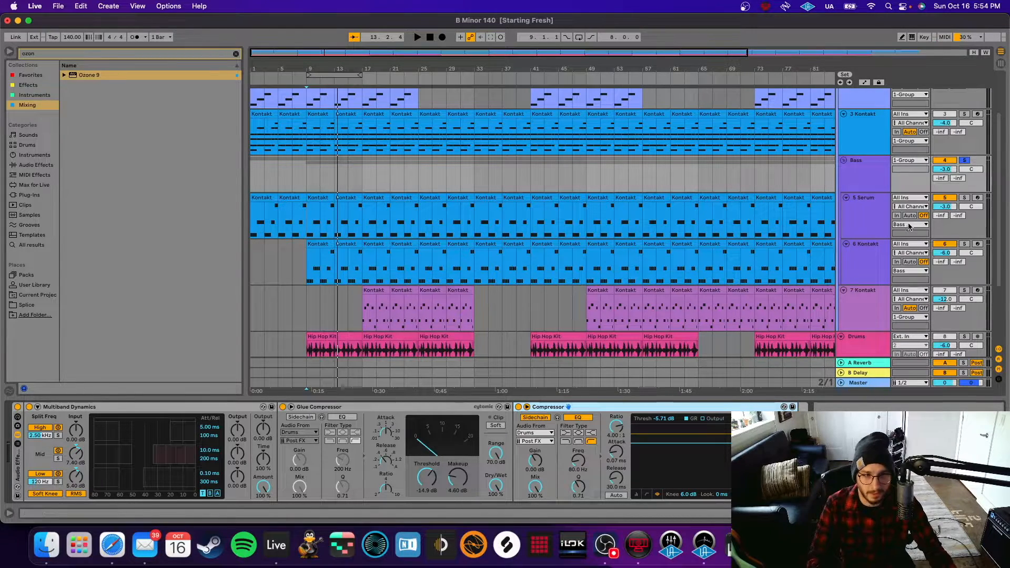
pyautogui.scroll(-3, 957, 264)
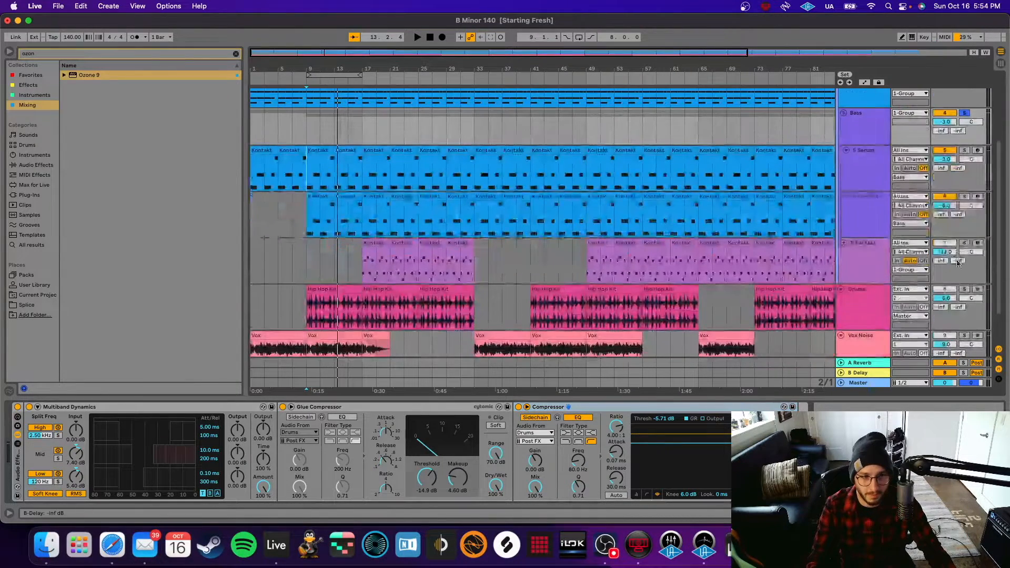
# Solo Drums and Bass together, play them from bar 9, and stop near bar 15.
pyautogui.click(965, 289)
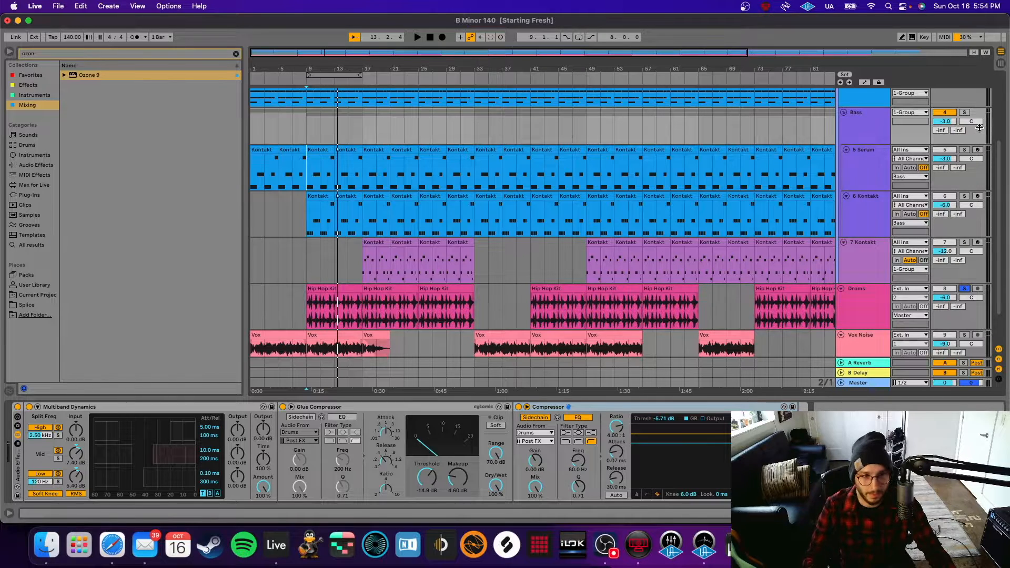
pyautogui.keyDown('super'); pyautogui.click(965, 112); pyautogui.keyUp('super')
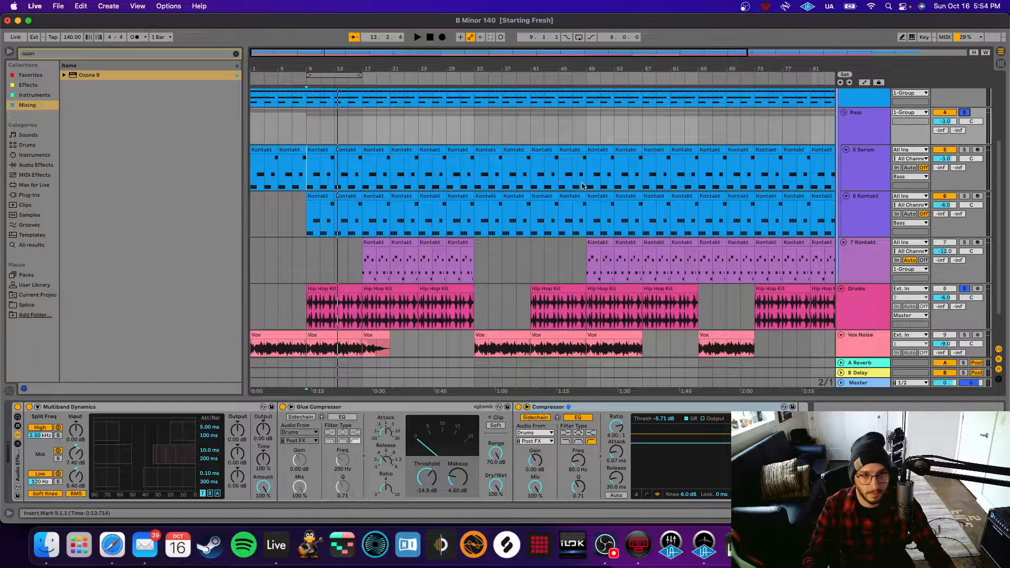
pyautogui.press('space')
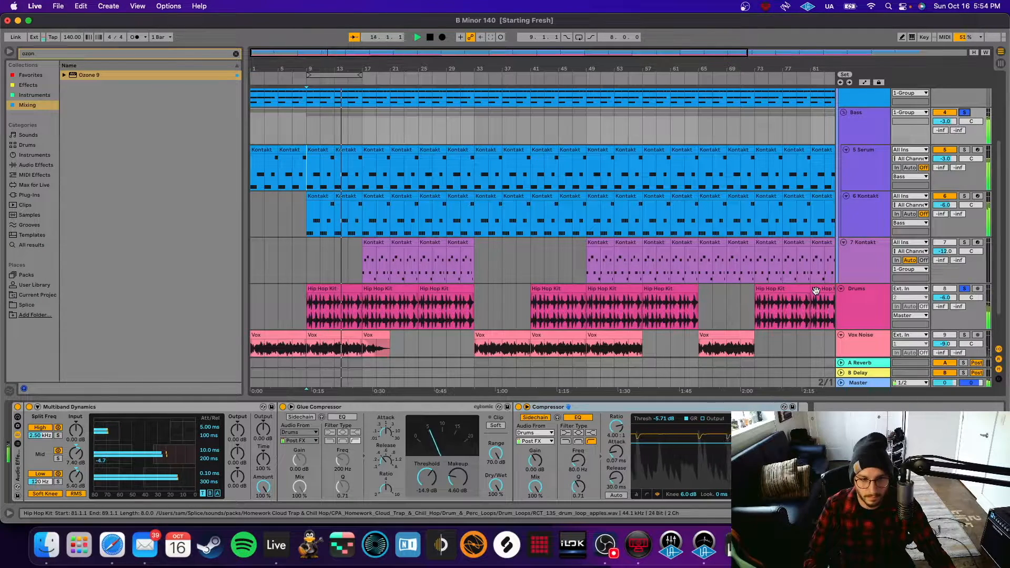
pyautogui.press('space')
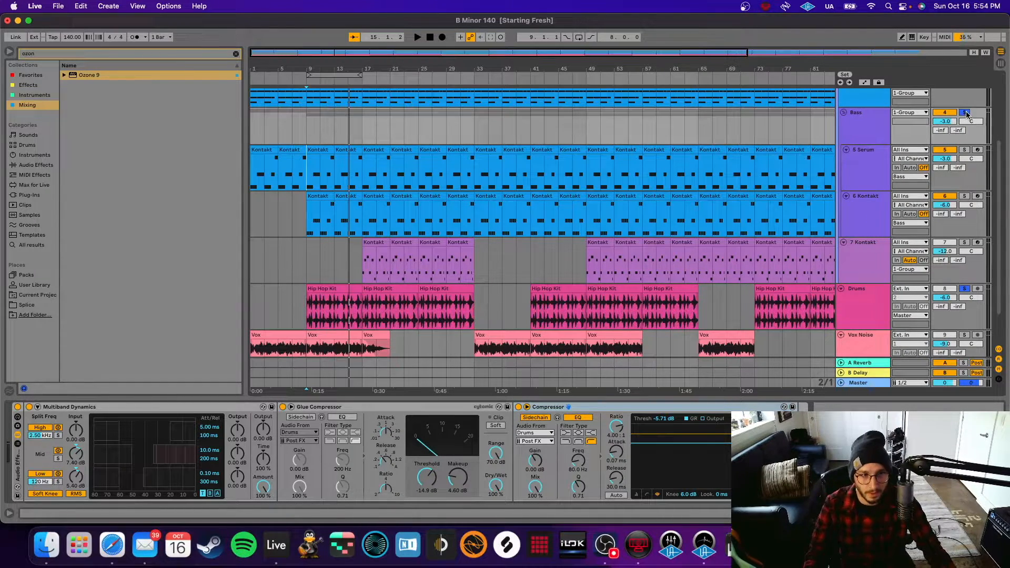
pyautogui.scroll(3, 412, 214)
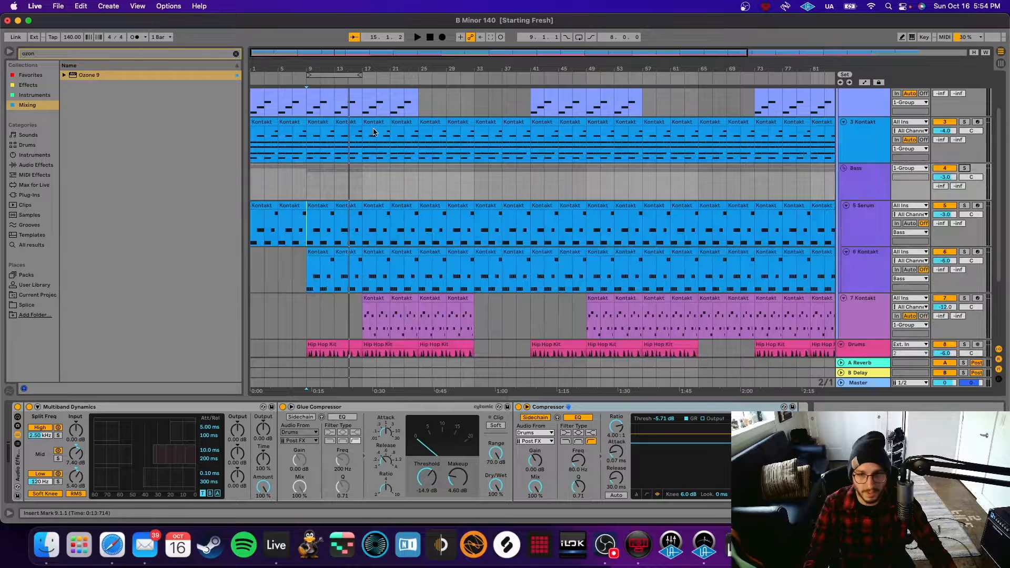
# Set playback to start at bar 17 on 3 Kontakt and toggle Automation Mode with A.
pyautogui.click(364, 125)
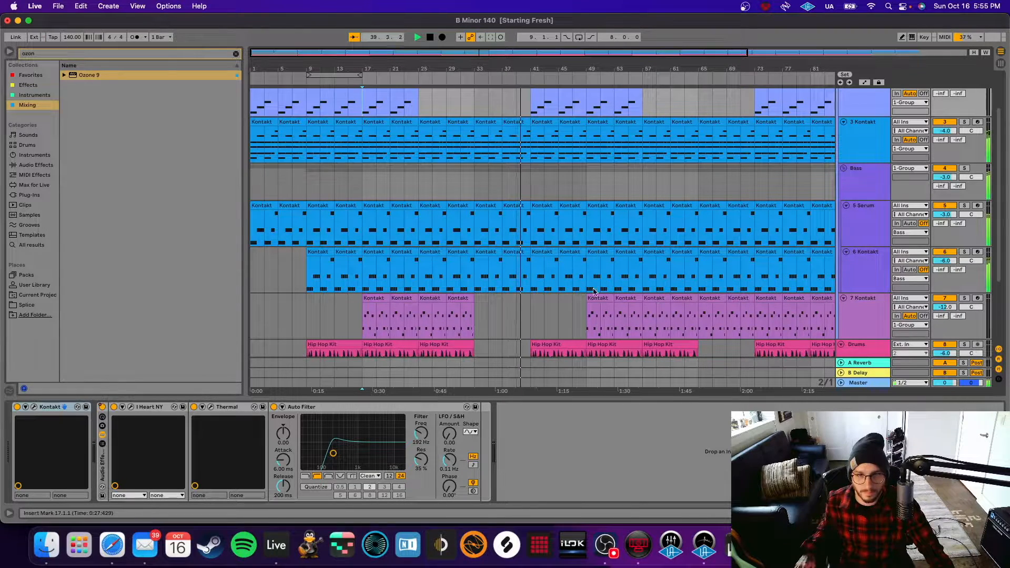
pyautogui.scroll(-5, 598, 316)
pyautogui.scroll(2, 599, 318)
pyautogui.scroll(4, 597, 318)
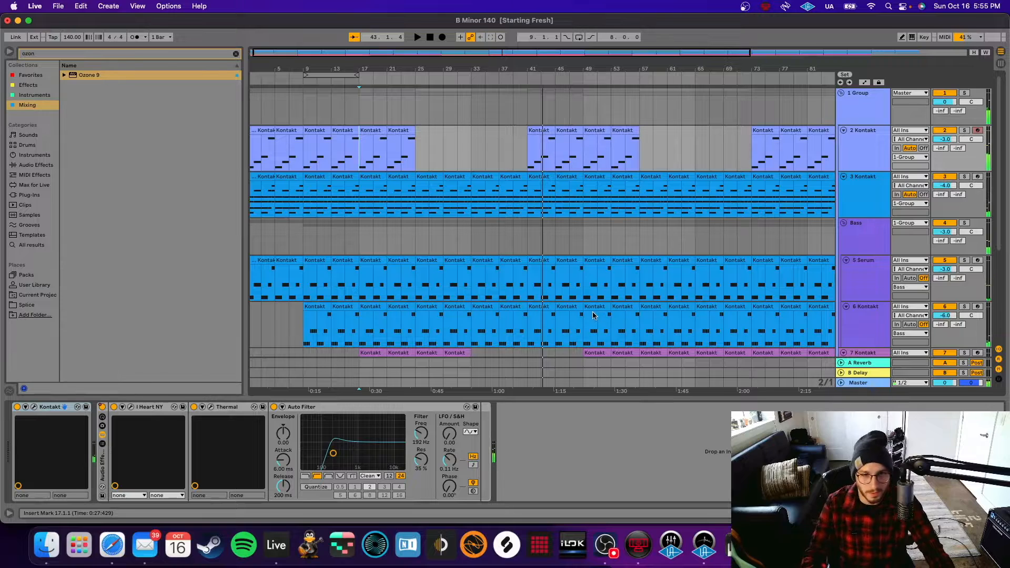
pyautogui.press('a')
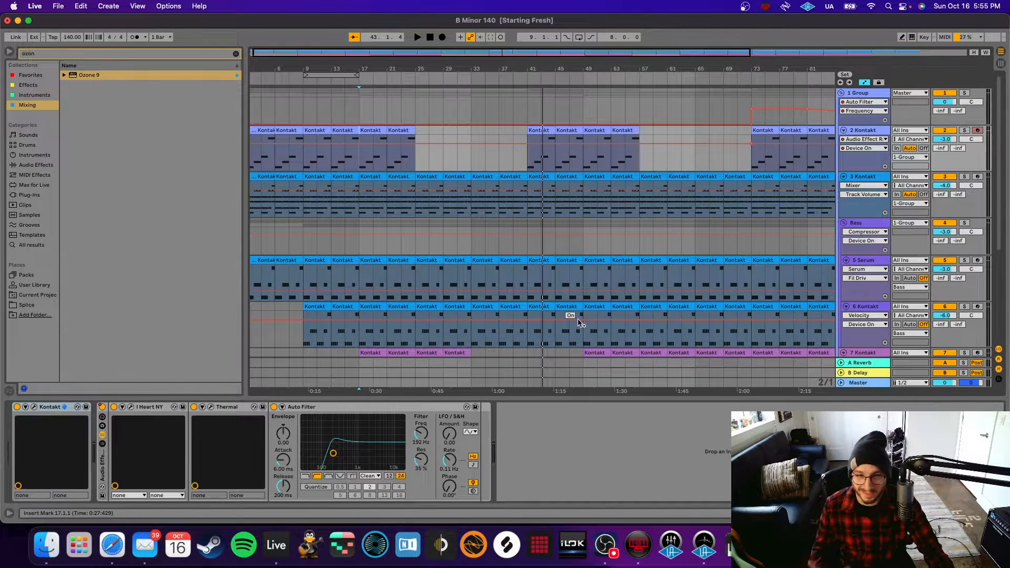
# Inspect the 1 Group's Auto Filter and the Drums track's spiff device.
pyautogui.hscroll(10, 634, 318)
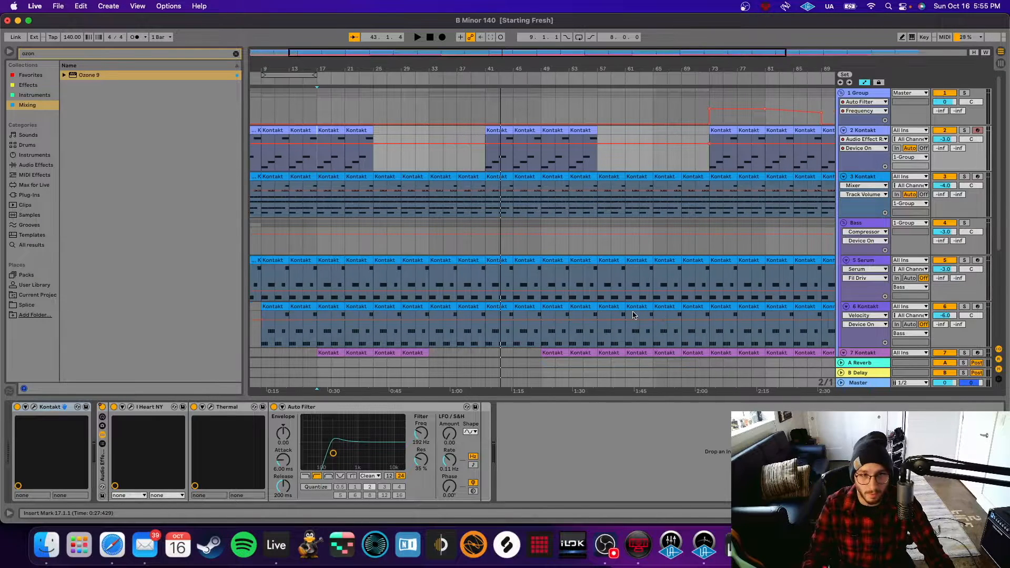
pyautogui.click(868, 97)
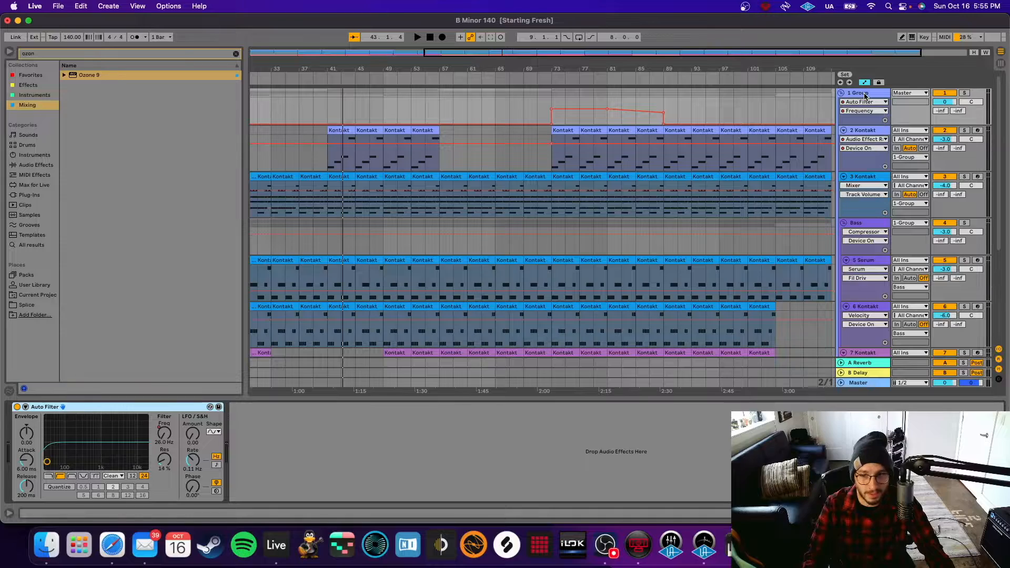
pyautogui.scroll(-3, 866, 226)
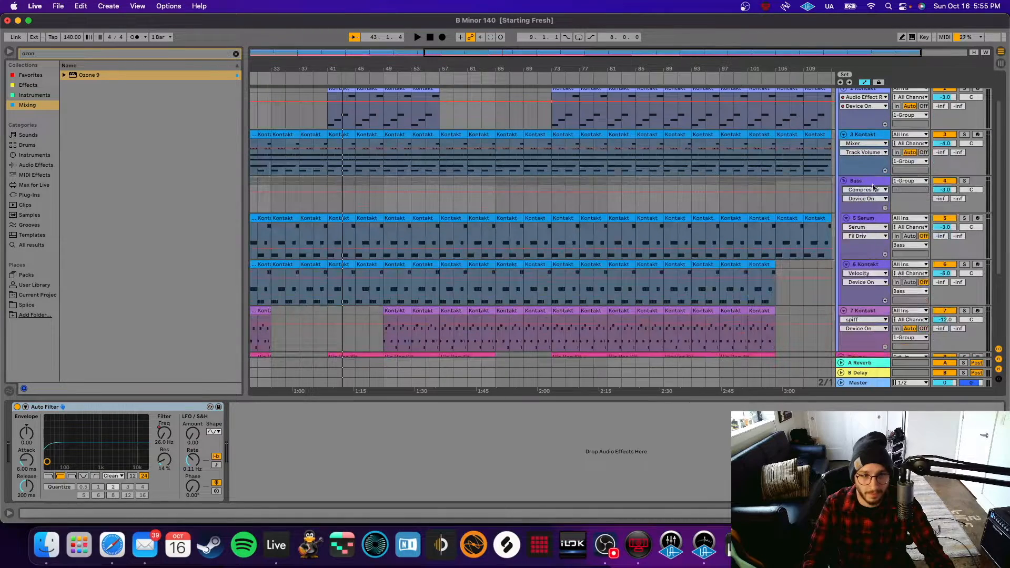
pyautogui.scroll(-5, 863, 281)
pyautogui.click(864, 286)
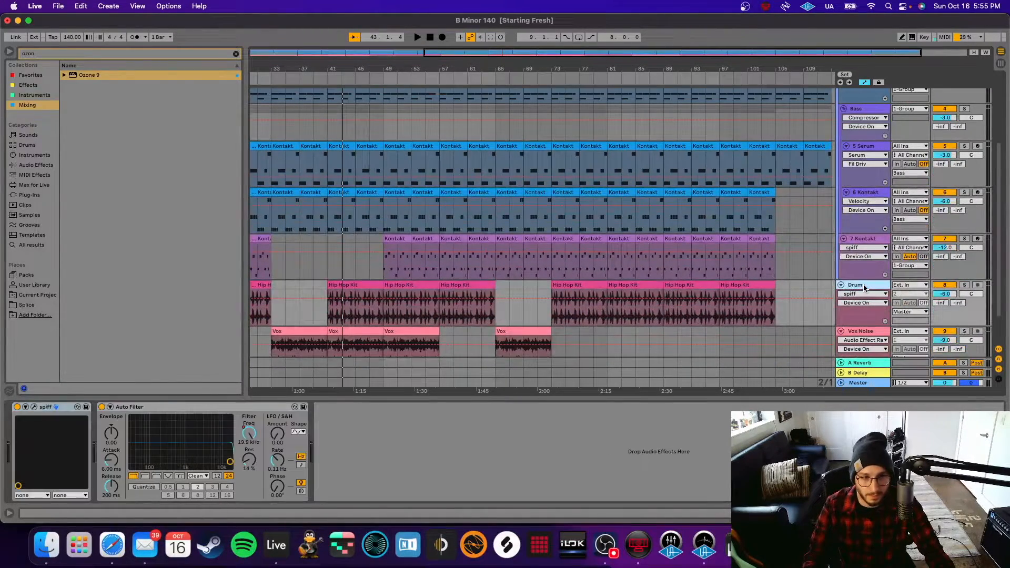
pyautogui.doubleClick(865, 287)
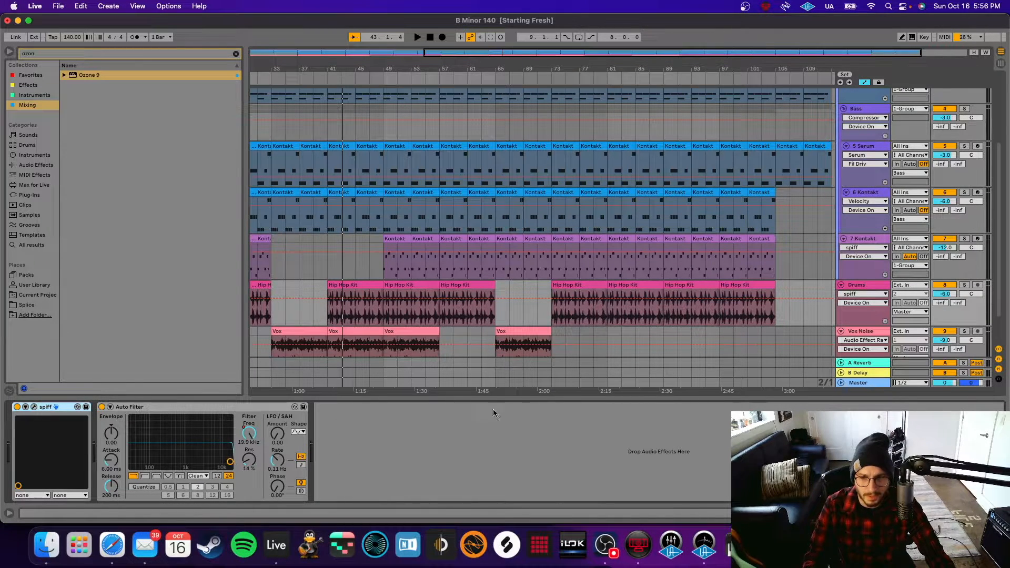
# Recheck the 1 Group's Auto Filter and set playback to start at bar 69 on 2 Kontakt.
pyautogui.scroll(4, 815, 281)
pyautogui.click(866, 94)
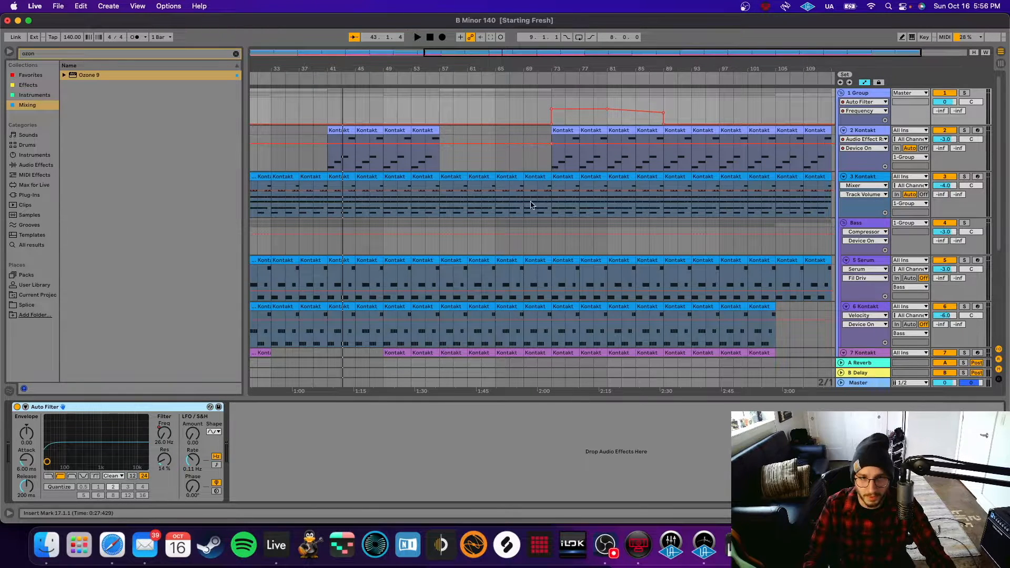
pyautogui.click(528, 167)
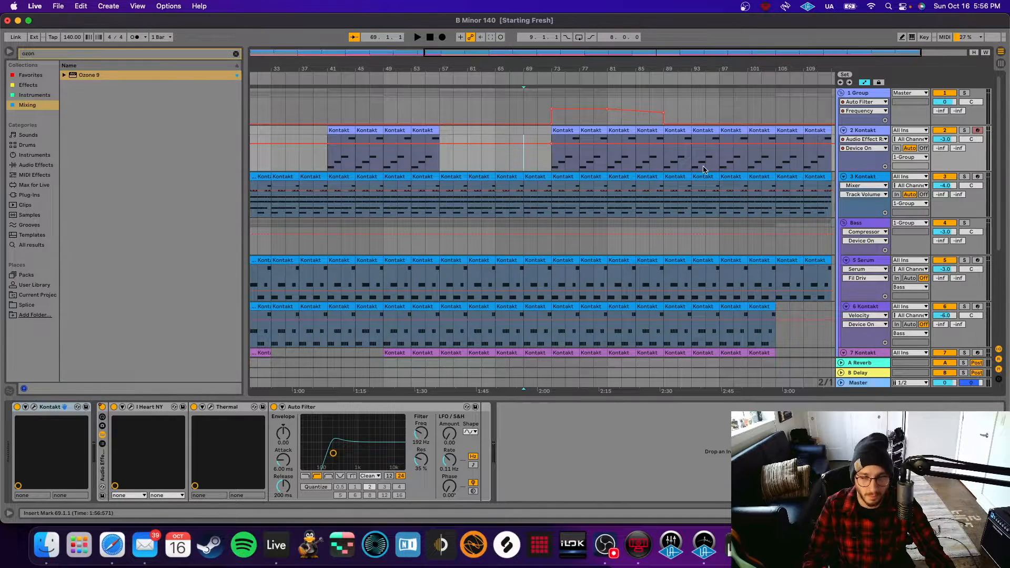
# Play from bar 69 past bar 104, scrolling through the tracks to watch their automation.
pyautogui.press('space')
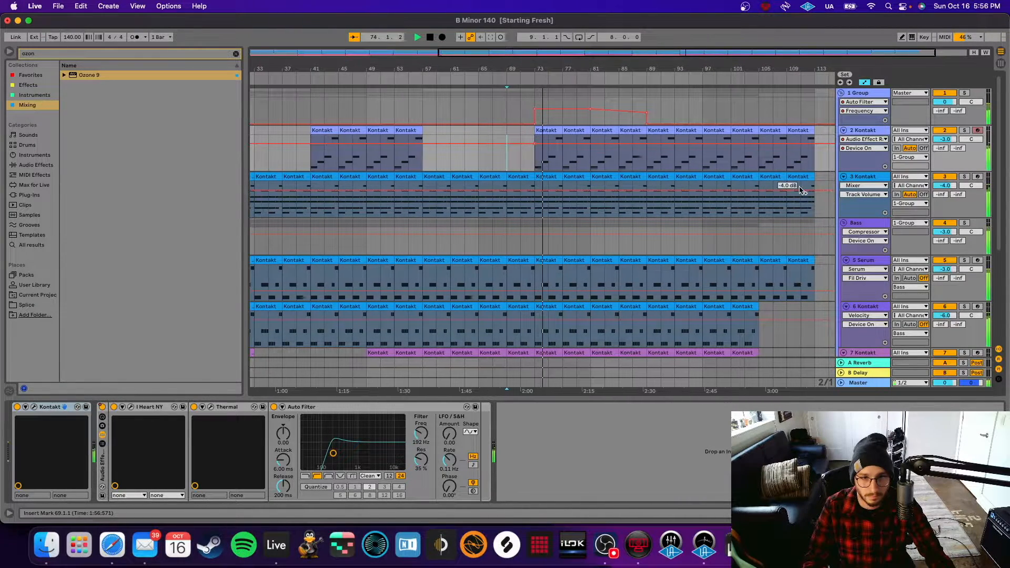
pyautogui.scroll(-6, 792, 210)
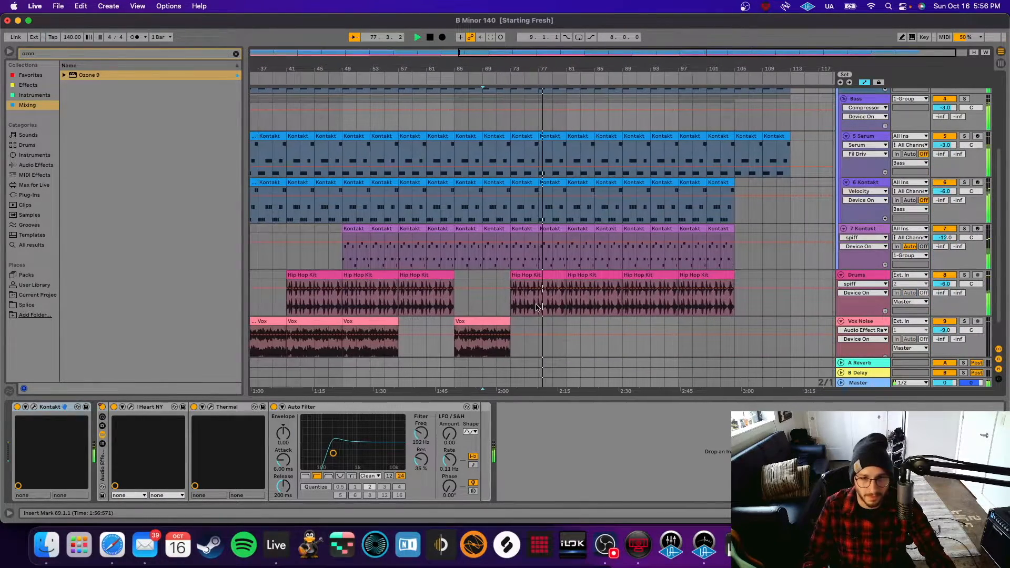
pyautogui.scroll(5, 605, 306)
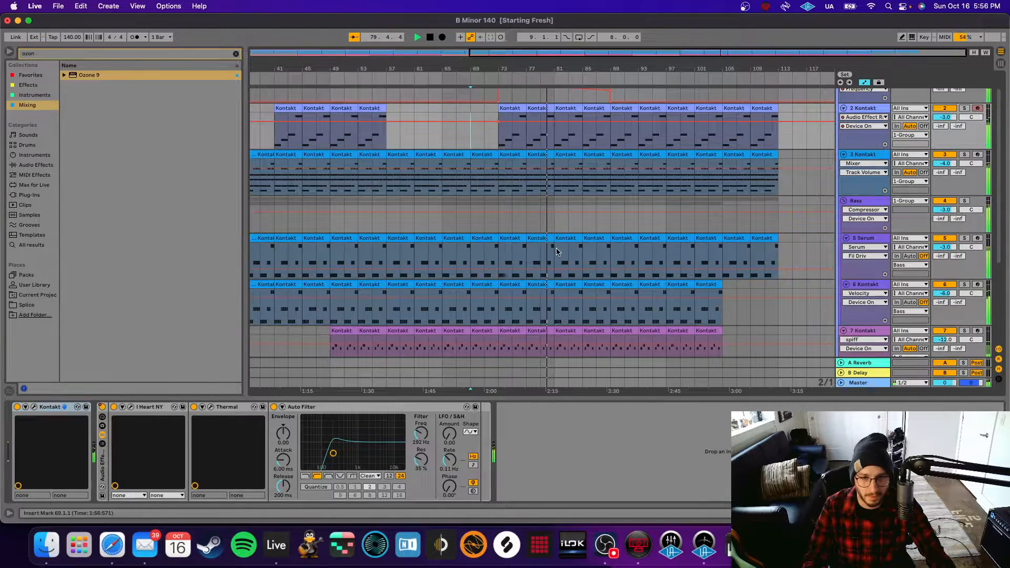
pyautogui.scroll(-2, 610, 242)
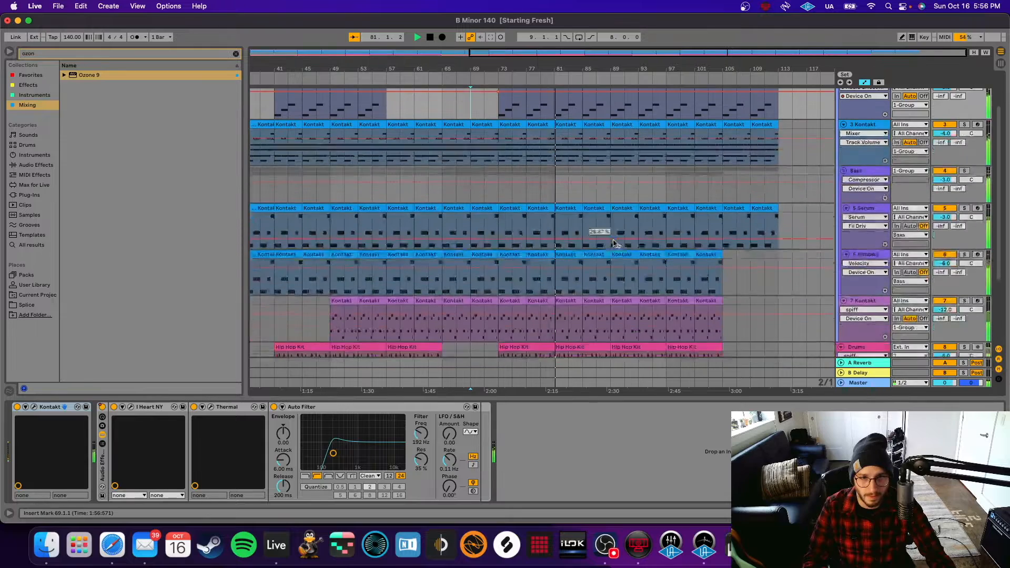
pyautogui.scroll(3, 615, 243)
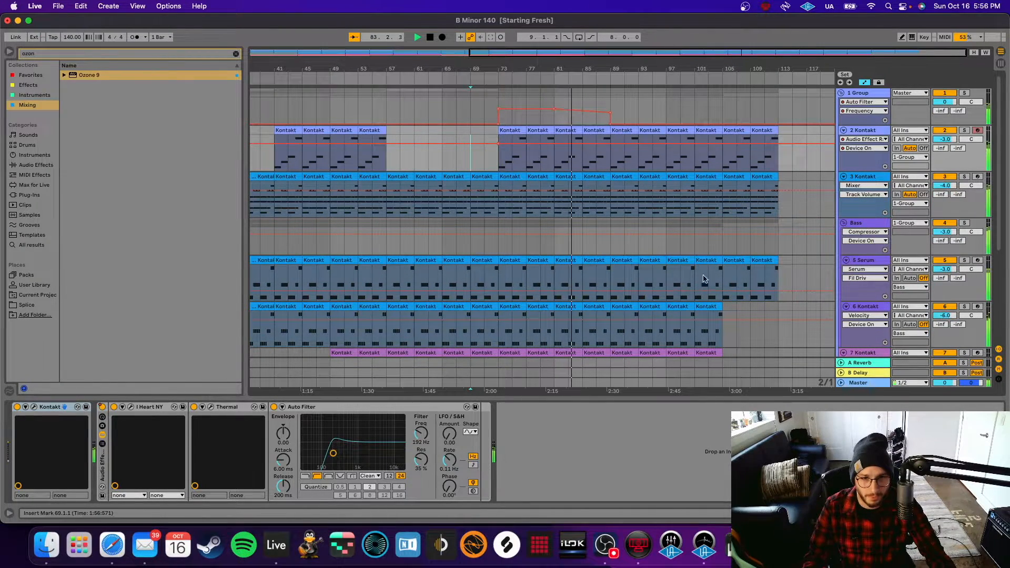
pyautogui.scroll(-3, 715, 300)
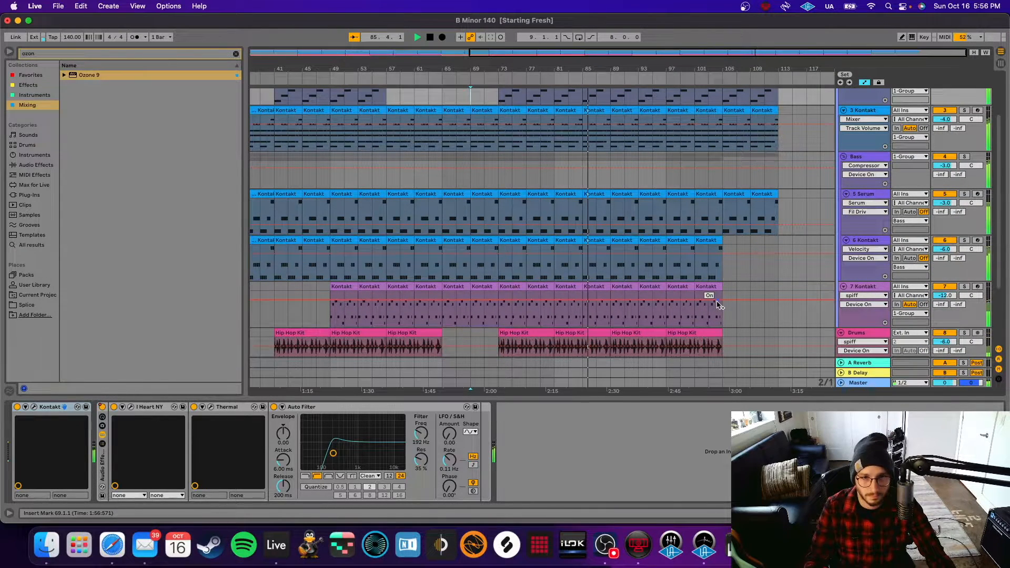
pyautogui.scroll(3, 717, 304)
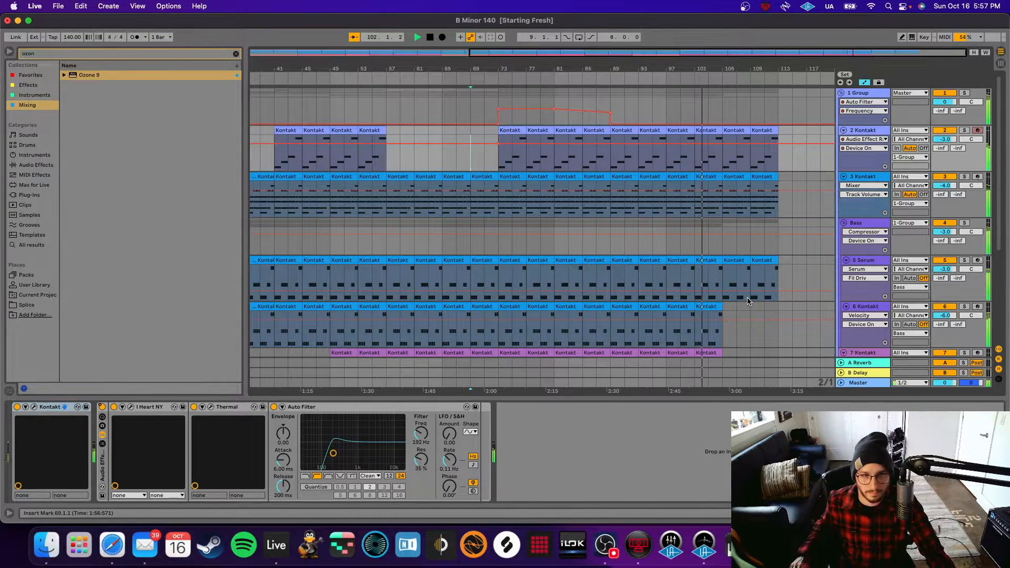
pyautogui.scroll(-5, 750, 301)
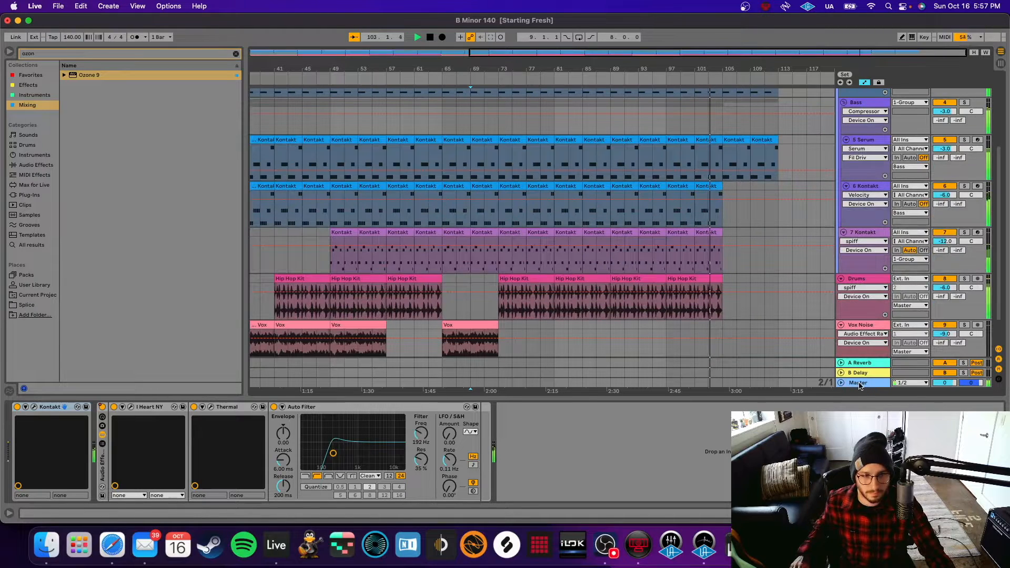
pyautogui.scroll(3, 784, 345)
pyautogui.scroll(3, 784, 347)
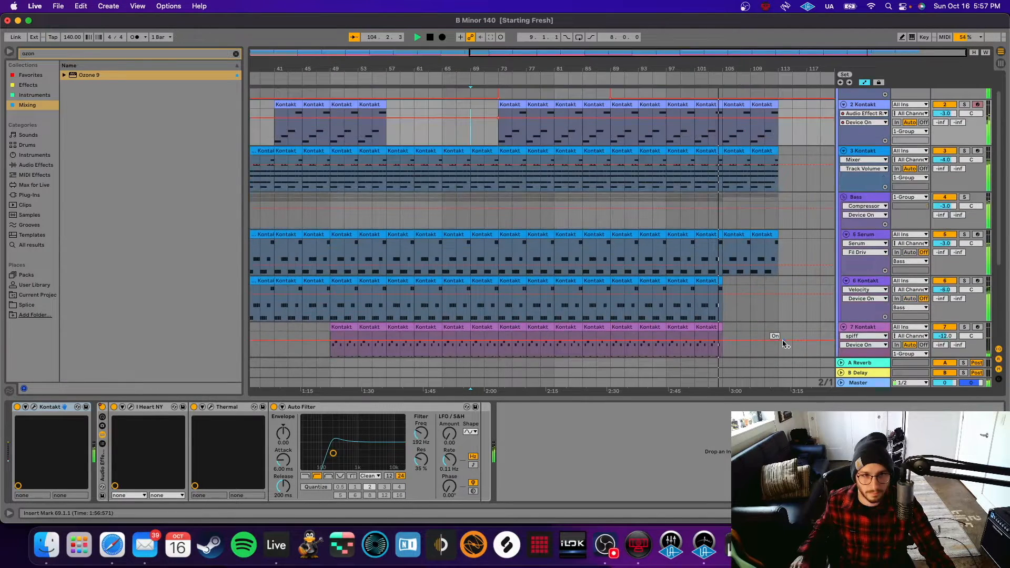